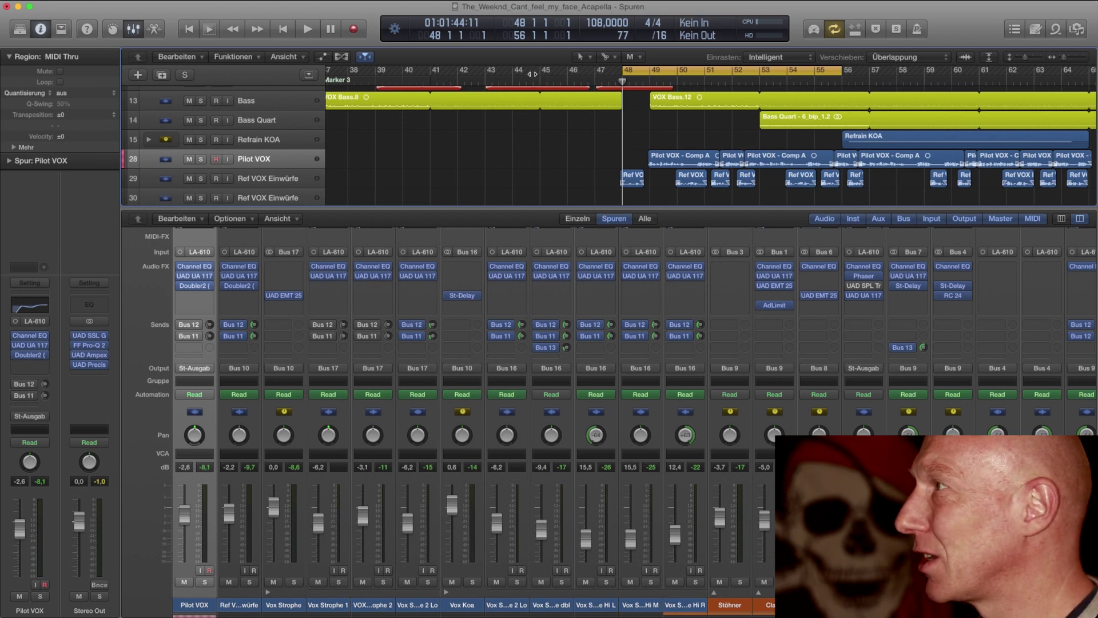
# Play the full mix from about bar 45 into the Pilot VOX section to hear the vocal in context.
pyautogui.click(554, 84)
pyautogui.press('space')
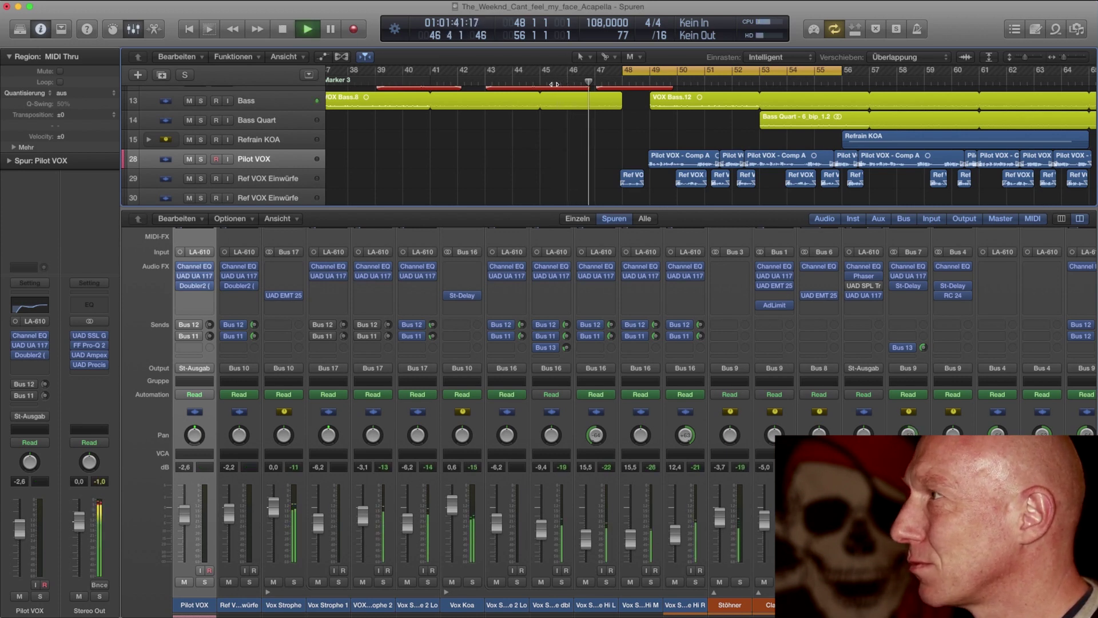
pyautogui.press('space')
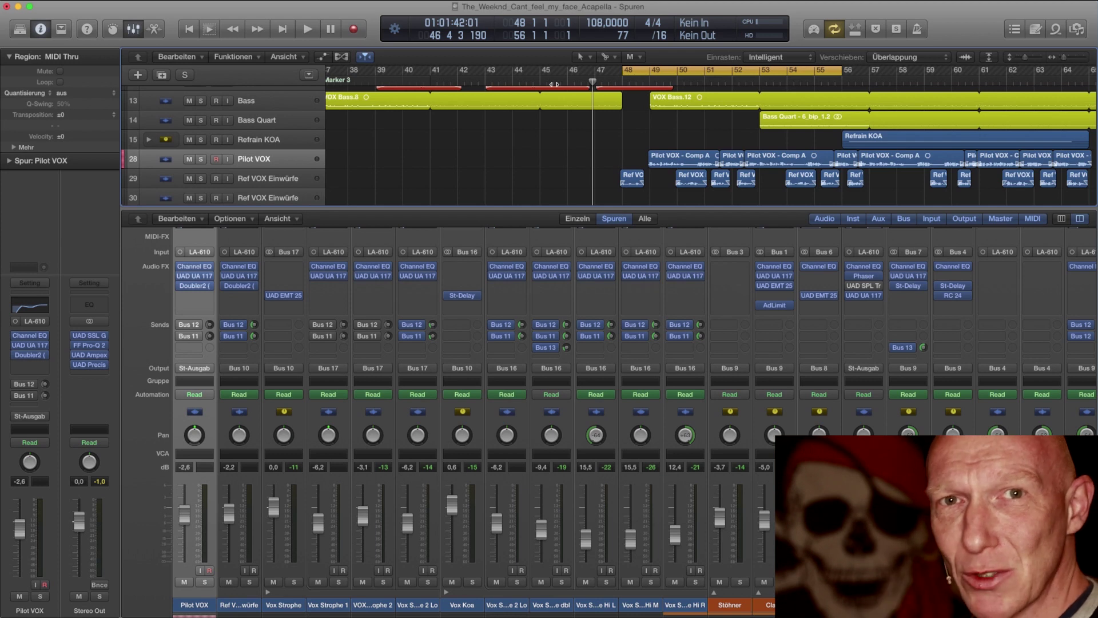
pyautogui.hscroll(-1, 553, 84)
pyautogui.click(546, 81)
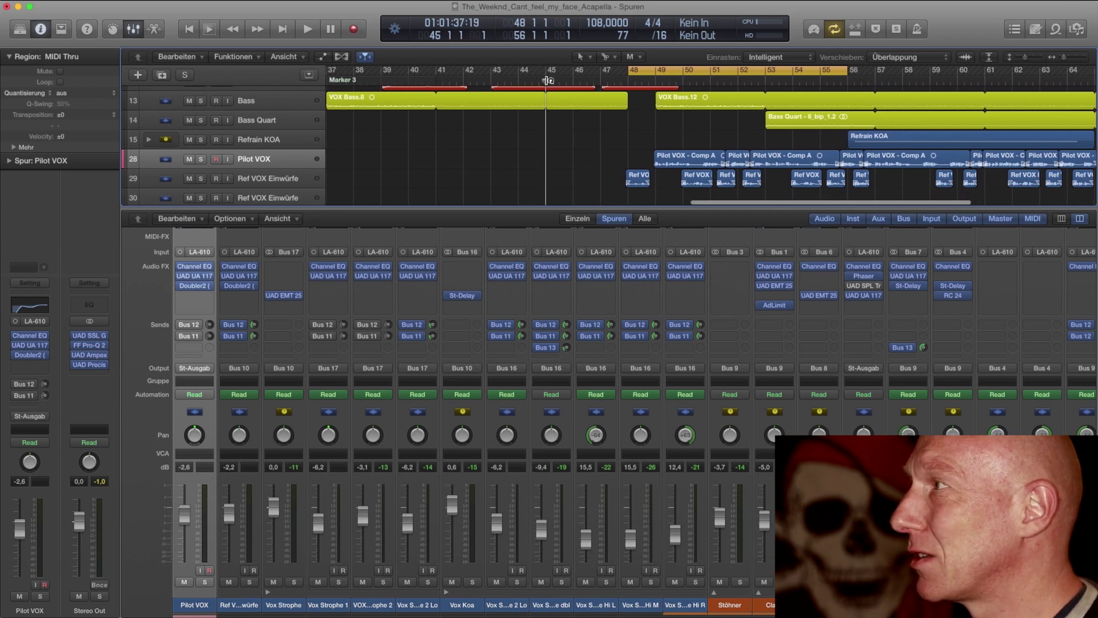
pyautogui.press('space')
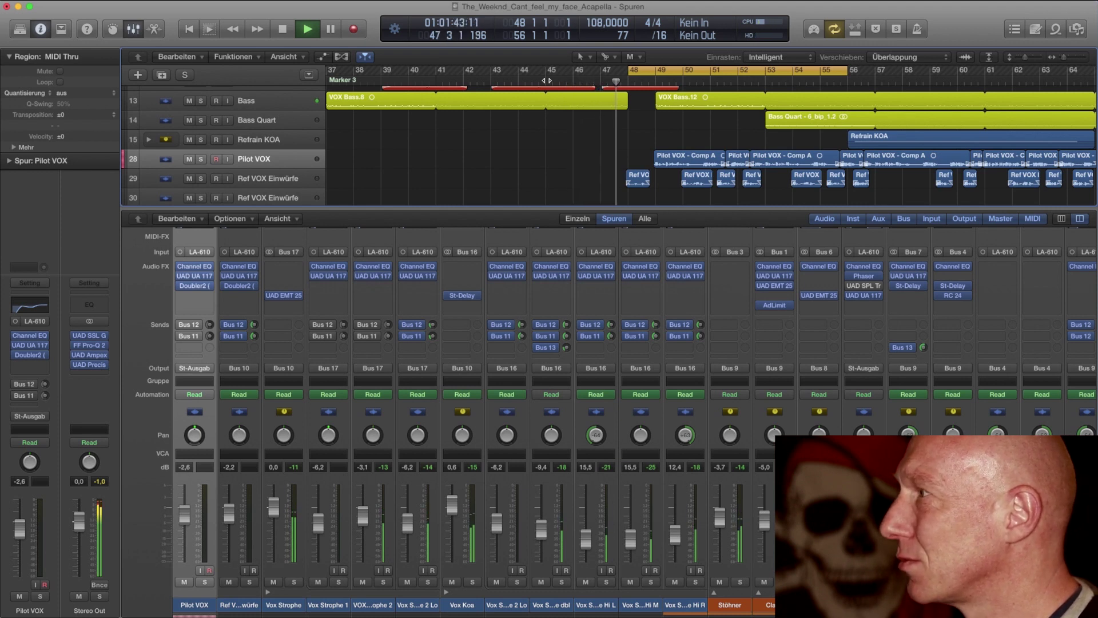
pyautogui.hscroll(-6, 331, 297)
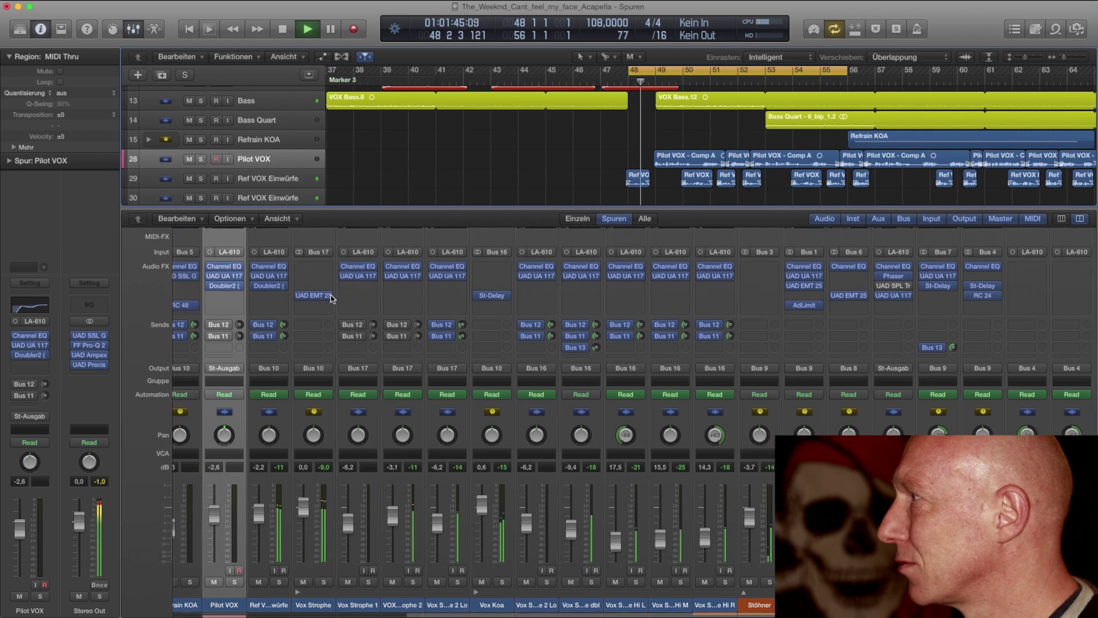
pyautogui.moveTo(333, 297)
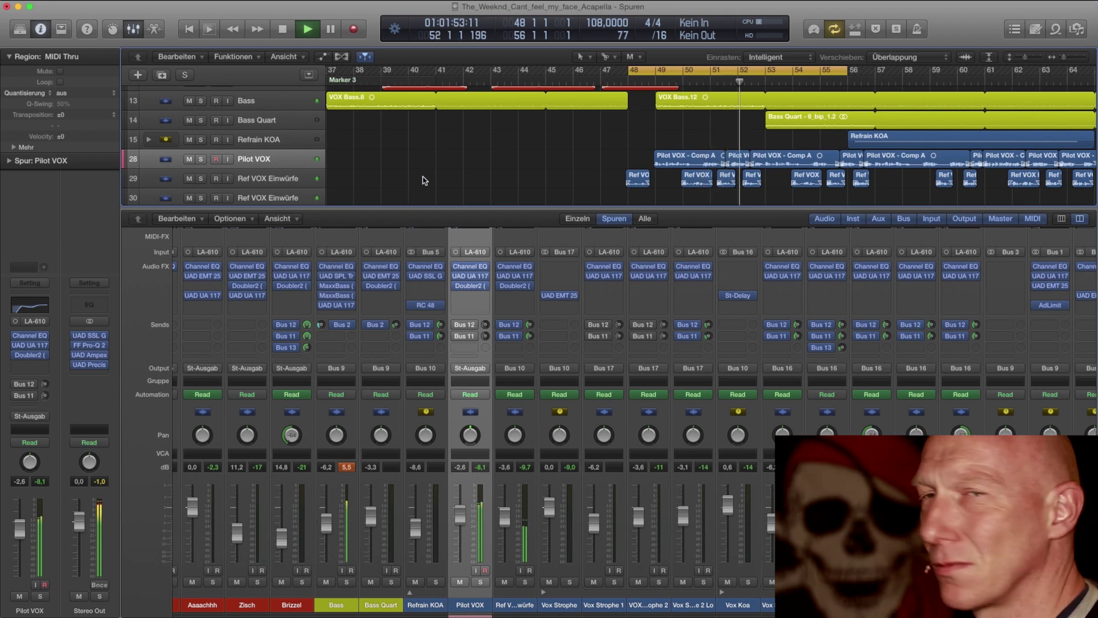
pyautogui.press('space')
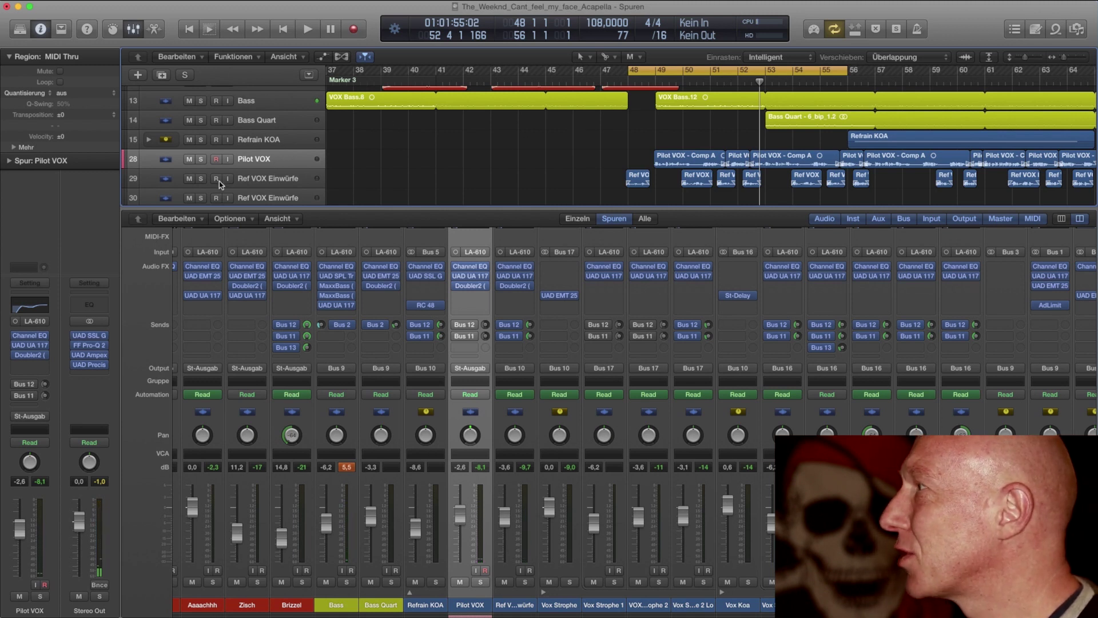
# Listen to the Pilot VOX track soloed from bar 48, and again unsoloed within the full mix.
pyautogui.click(201, 159)
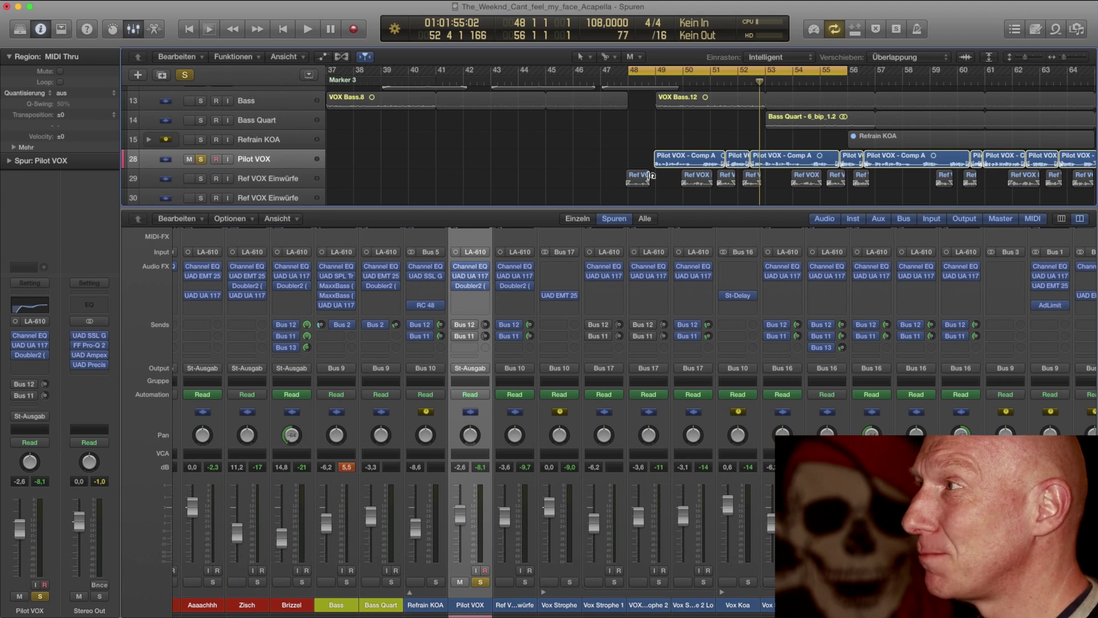
pyautogui.press('space')
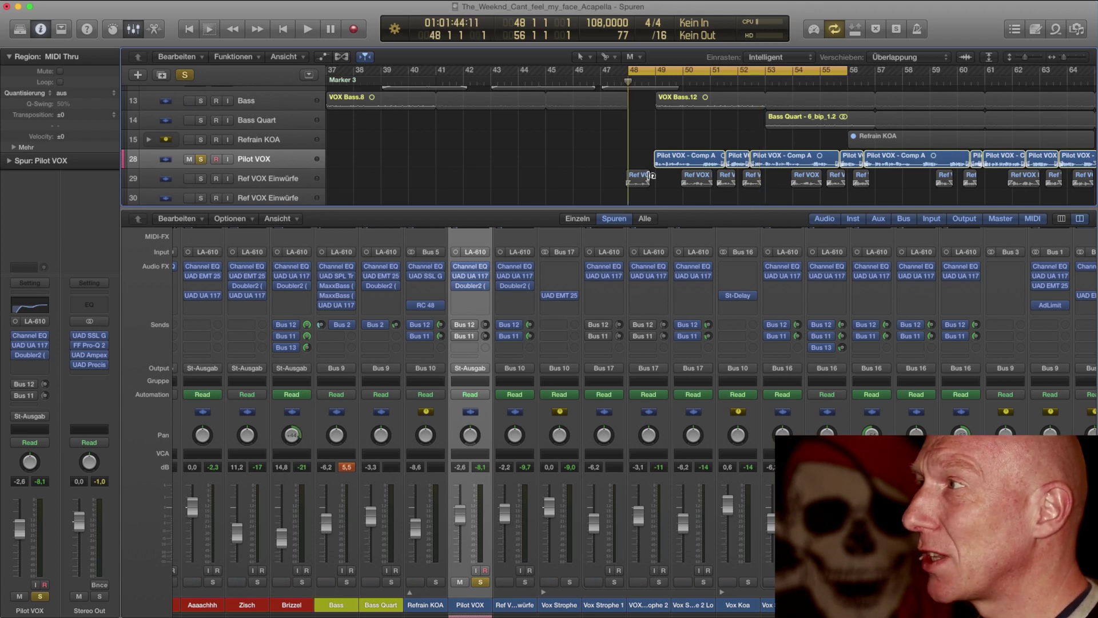
pyautogui.press('space')
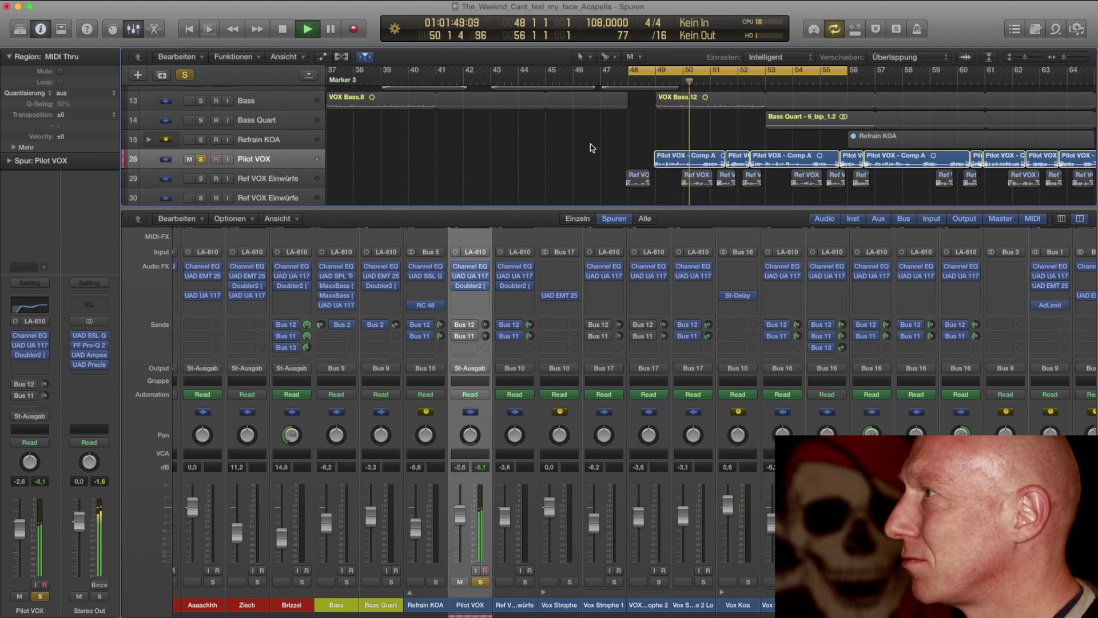
pyautogui.press('space')
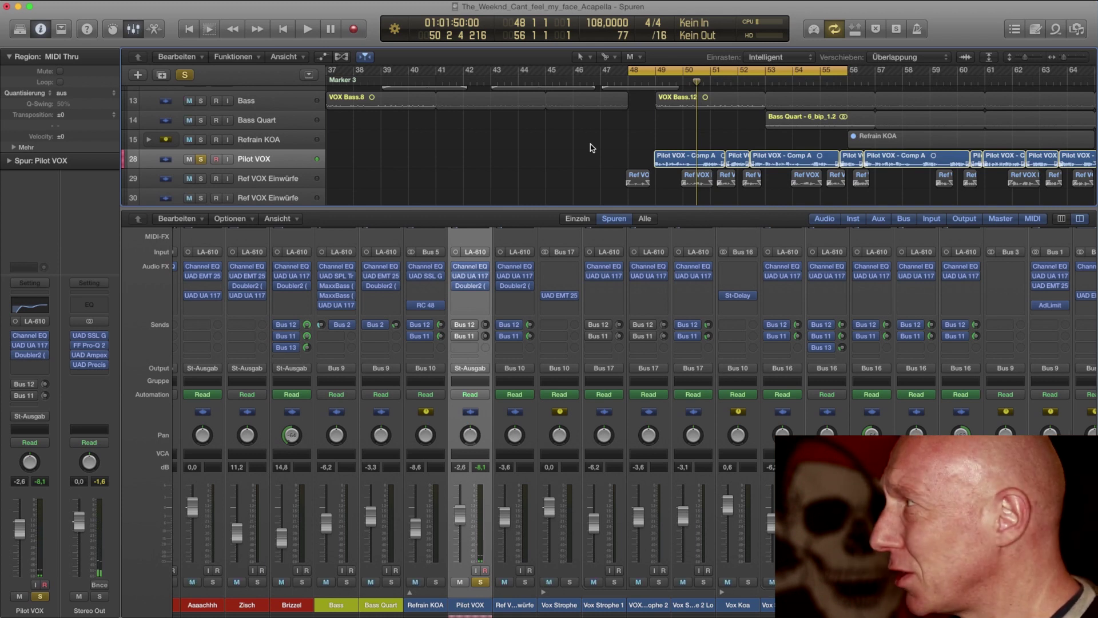
pyautogui.click(201, 160)
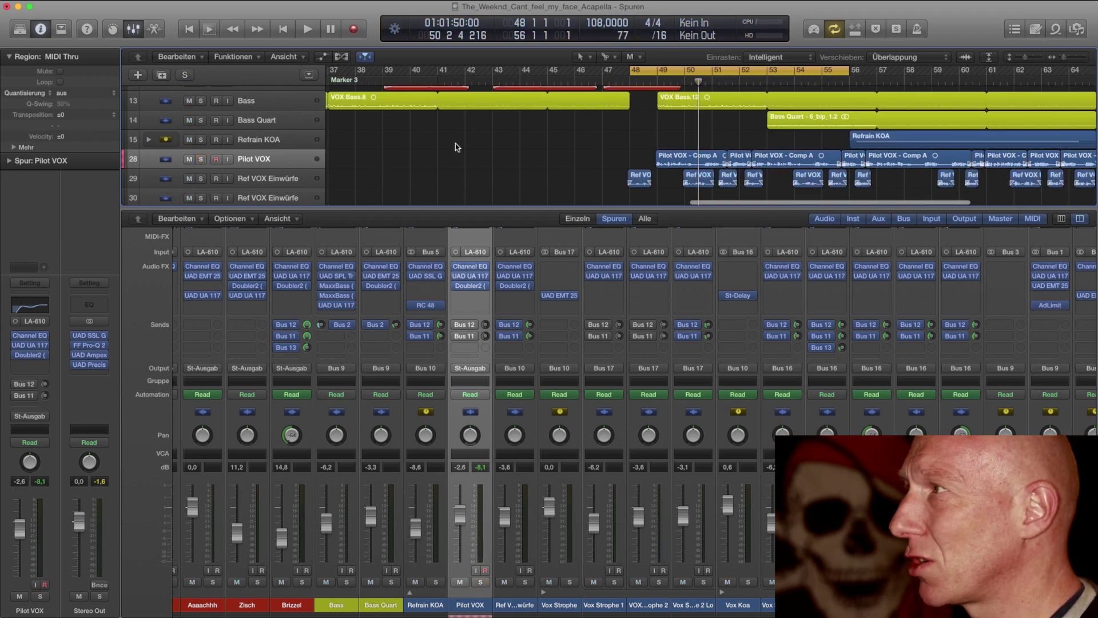
pyautogui.doubleClick(644, 82)
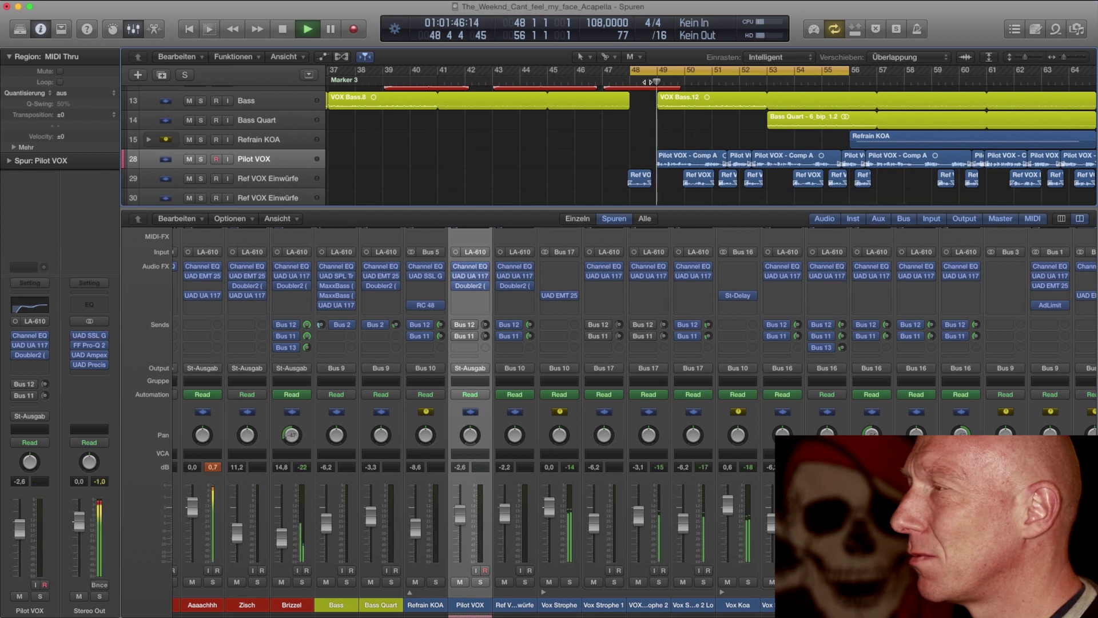
# Solo the Pilot VOX track, bypass its Doubler2 plug-in and play the vocal without it from about bar 48.
pyautogui.click(201, 159)
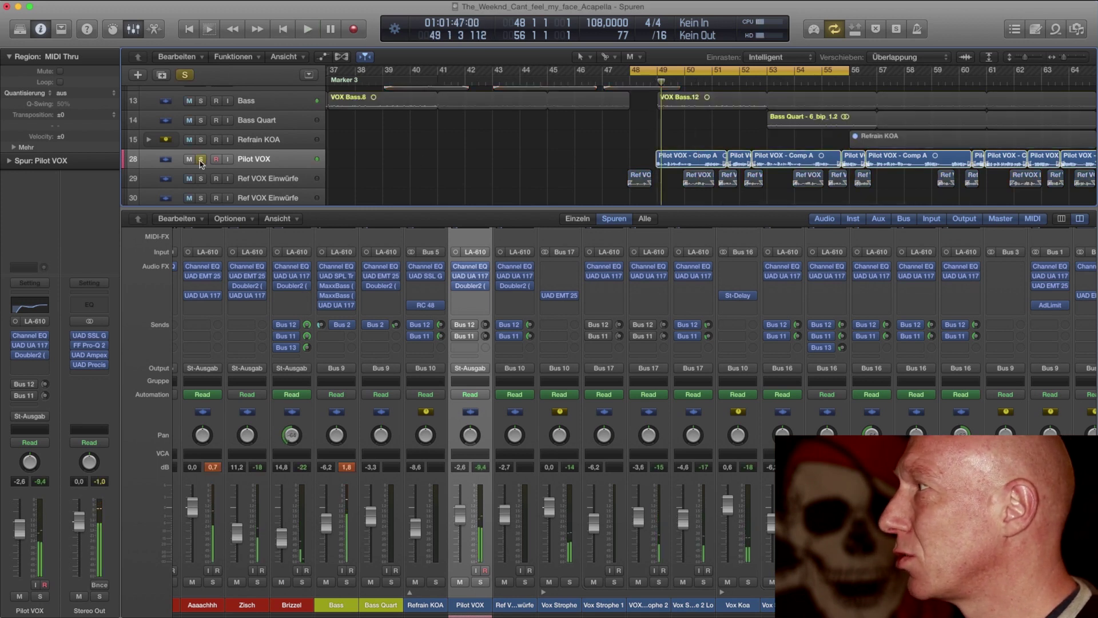
pyautogui.click(457, 285)
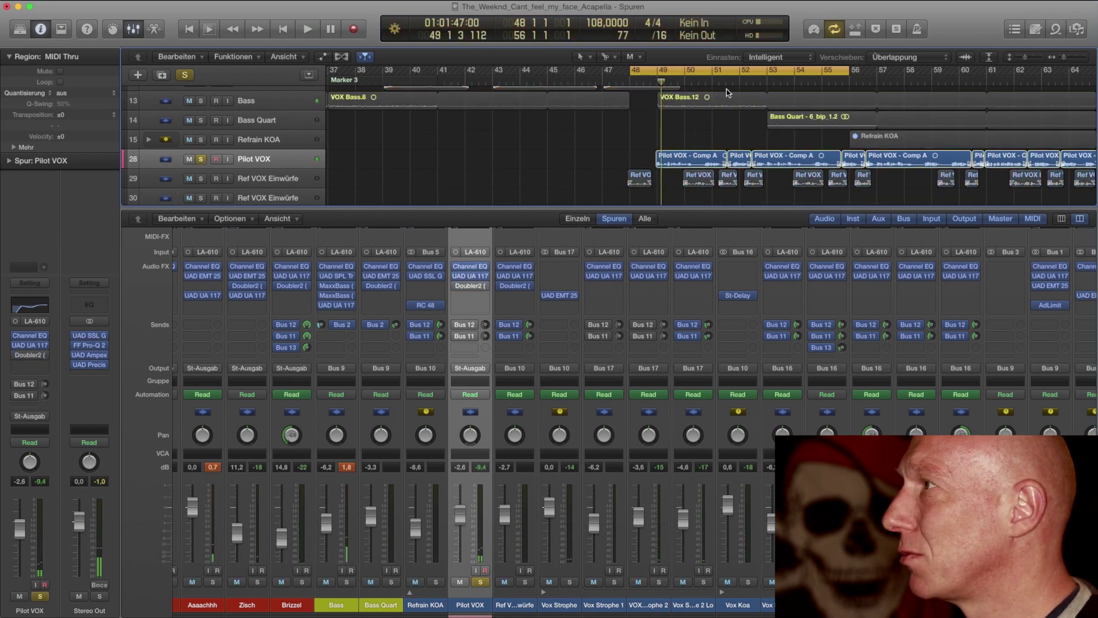
pyautogui.doubleClick(644, 81)
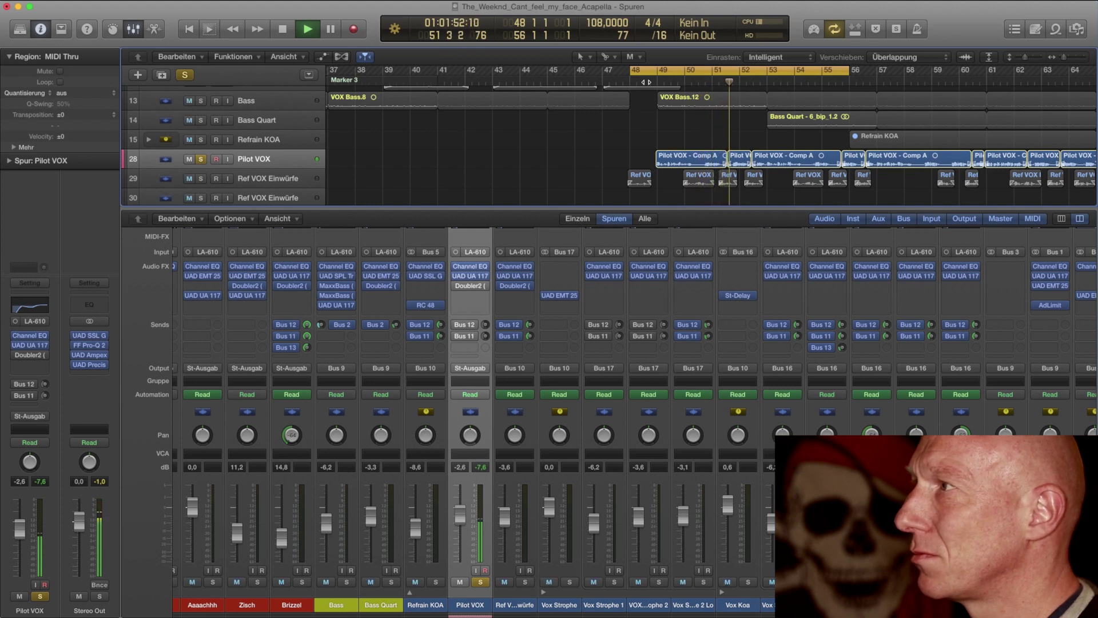
pyautogui.press('space')
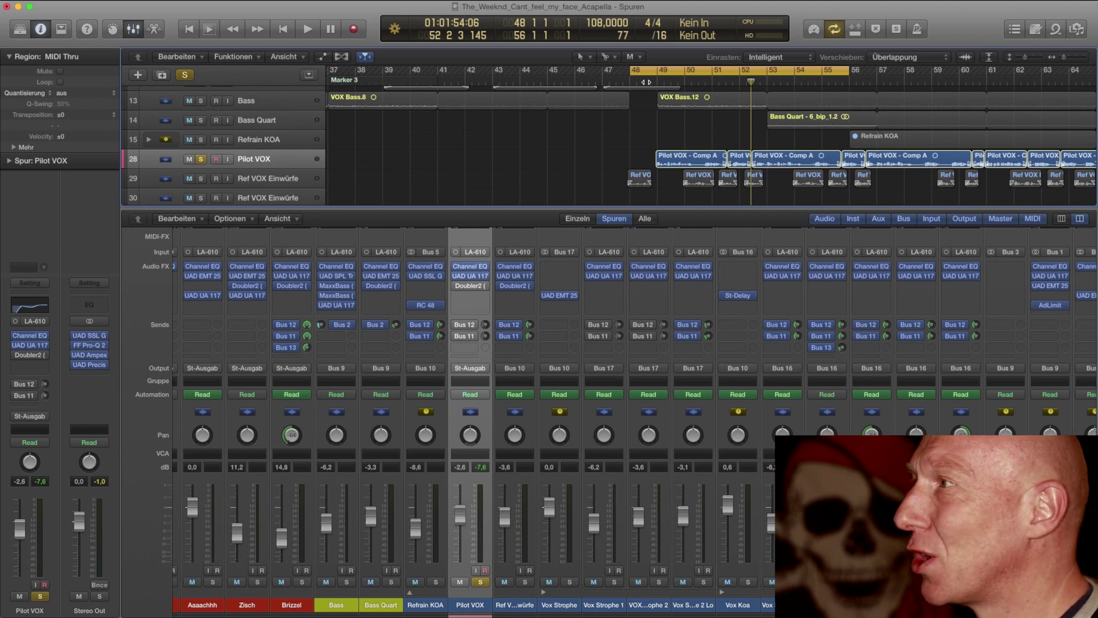
# Create two new audio tracks directly below Pilot VOX that duplicate its channel settings.
pyautogui.hscroll(1, 618, 85)
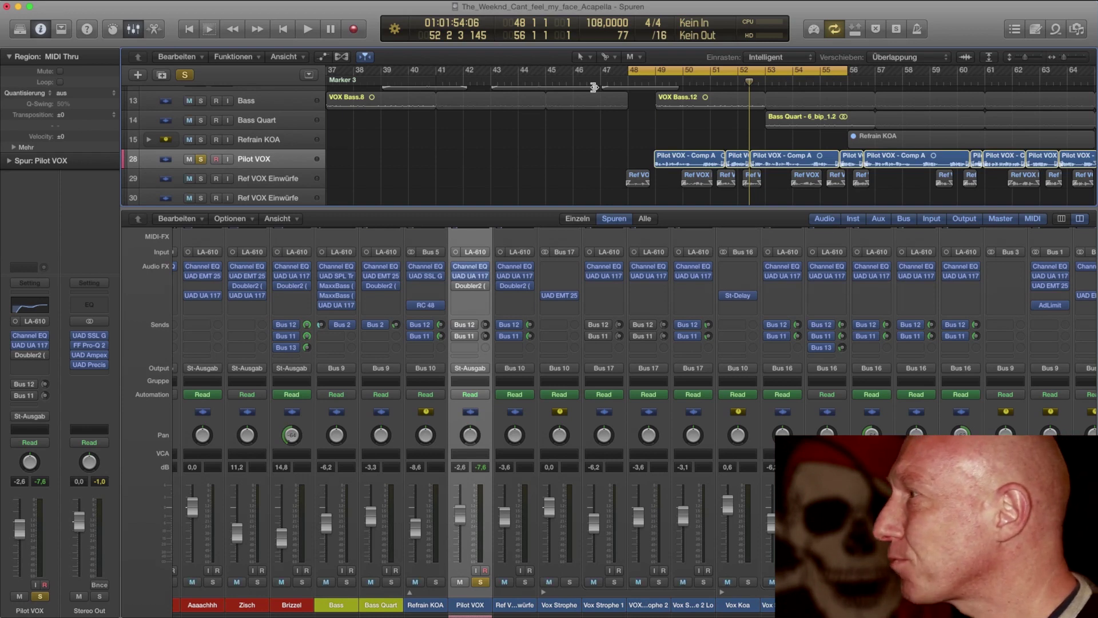
pyautogui.hscroll(2, 594, 149)
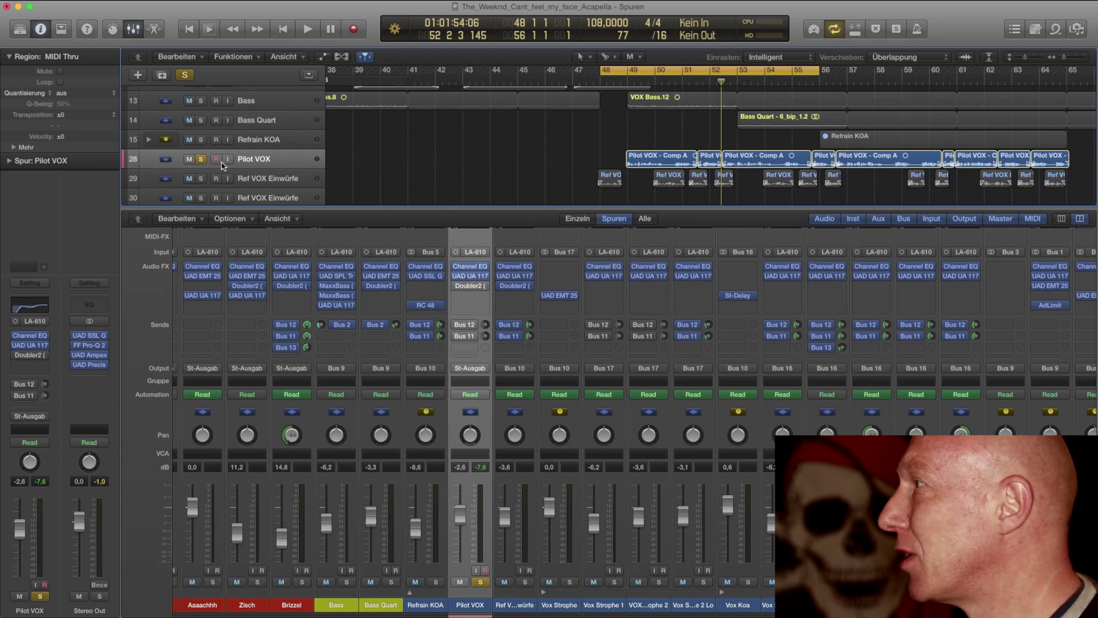
pyautogui.click(288, 162)
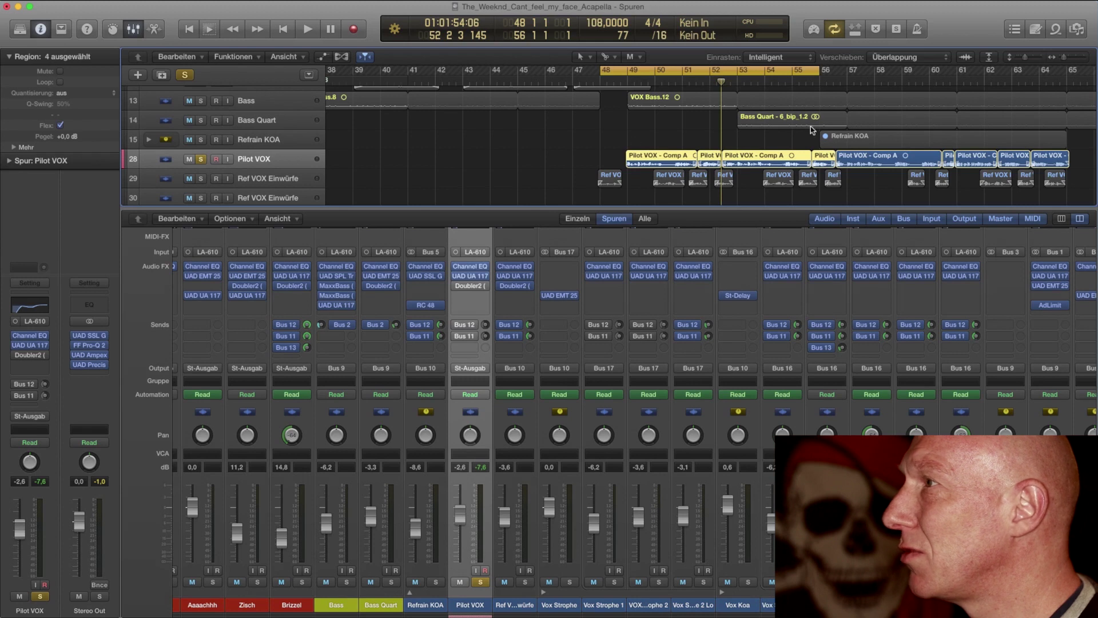
pyautogui.hscroll(1, 271, 159)
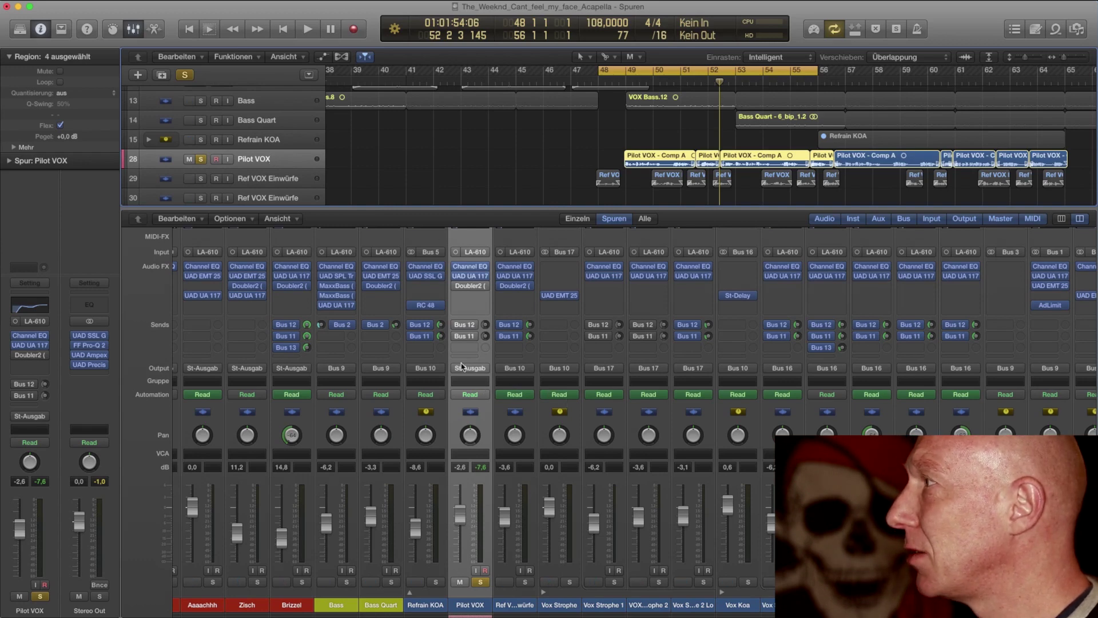
pyautogui.press('super+d')
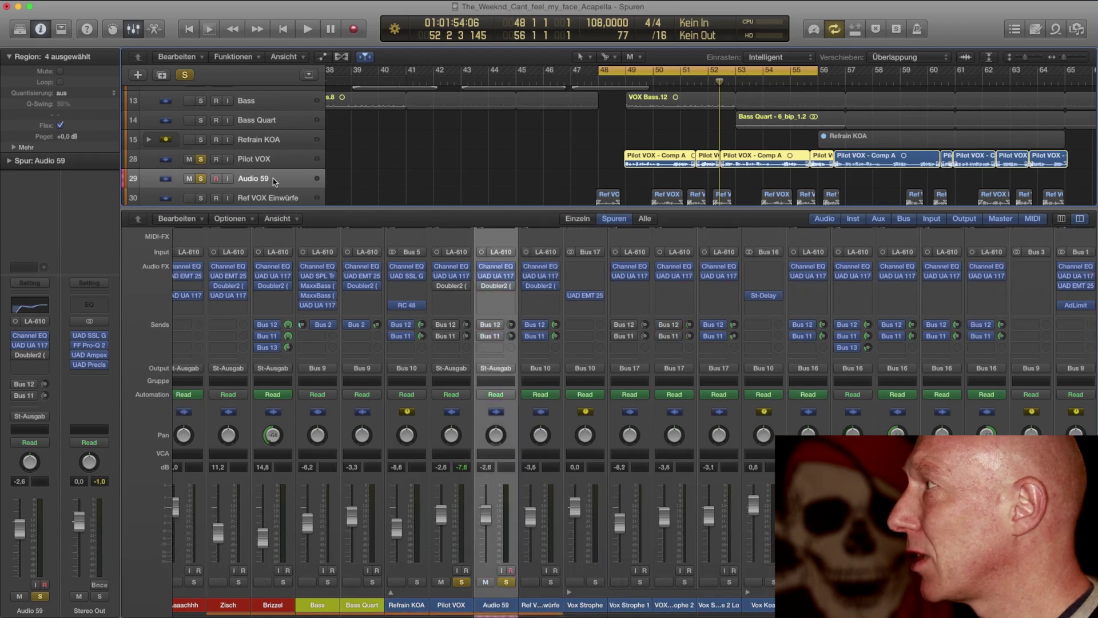
pyautogui.scroll(-1, 281, 177)
pyautogui.press('super+d')
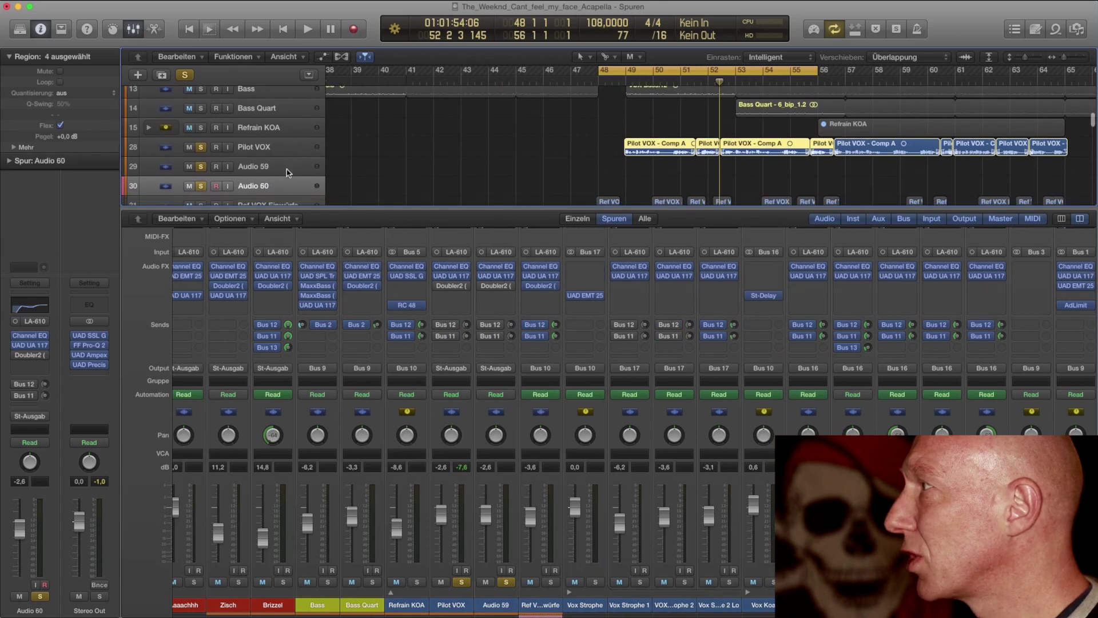
pyautogui.scroll(-1, 286, 169)
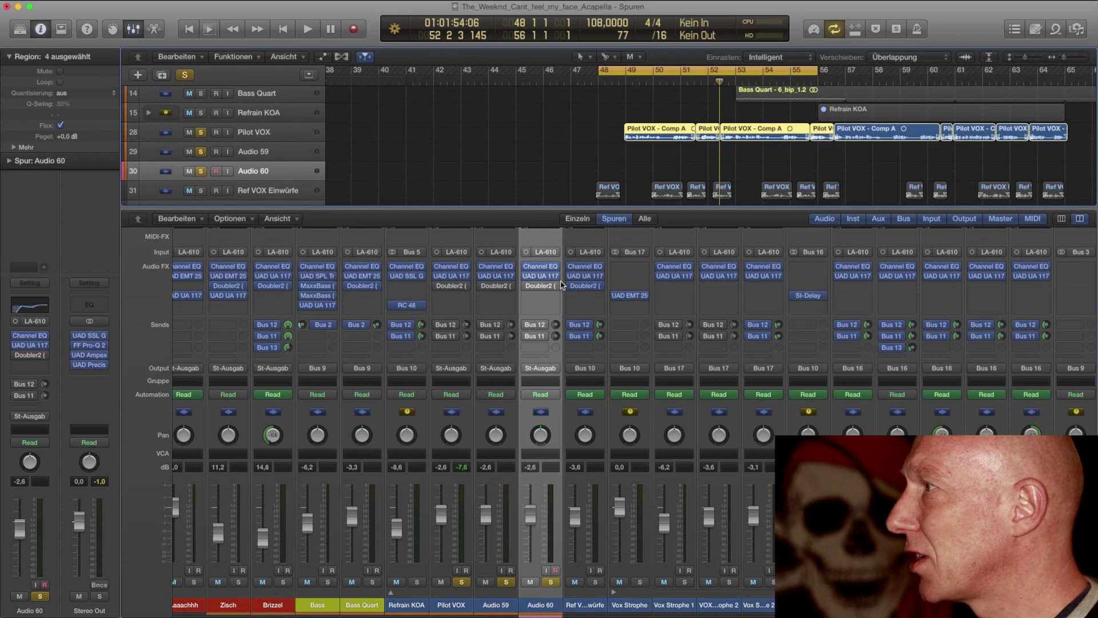
pyautogui.hscroll(1, 500, 609)
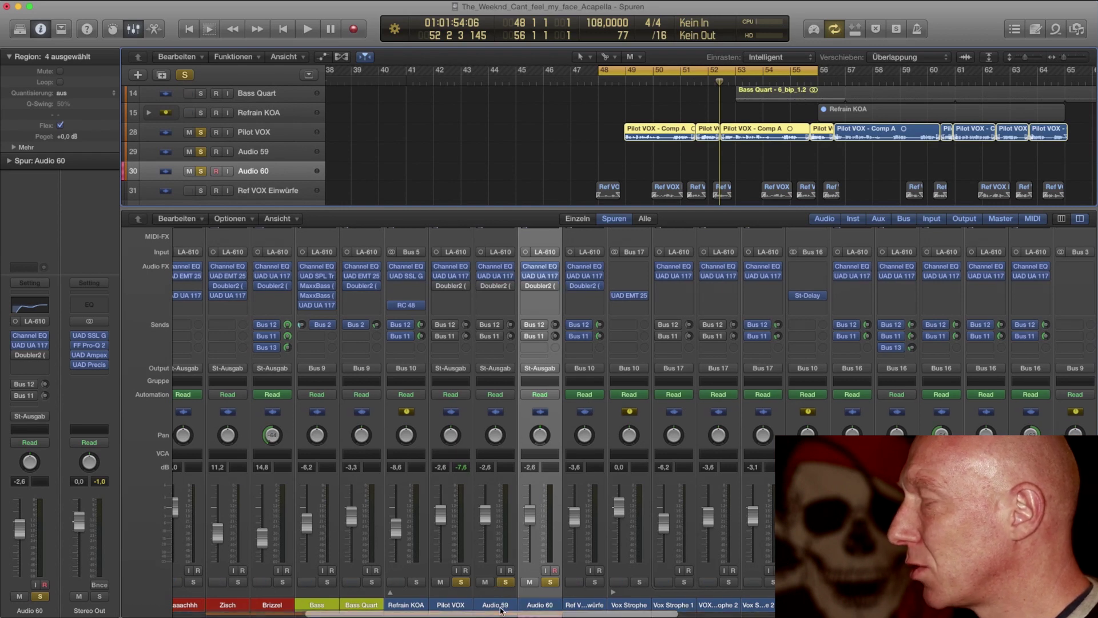
# Rename the two duplicated tracks as "Vox dbl L" and "Vox dbl R".
pyautogui.click(497, 605)
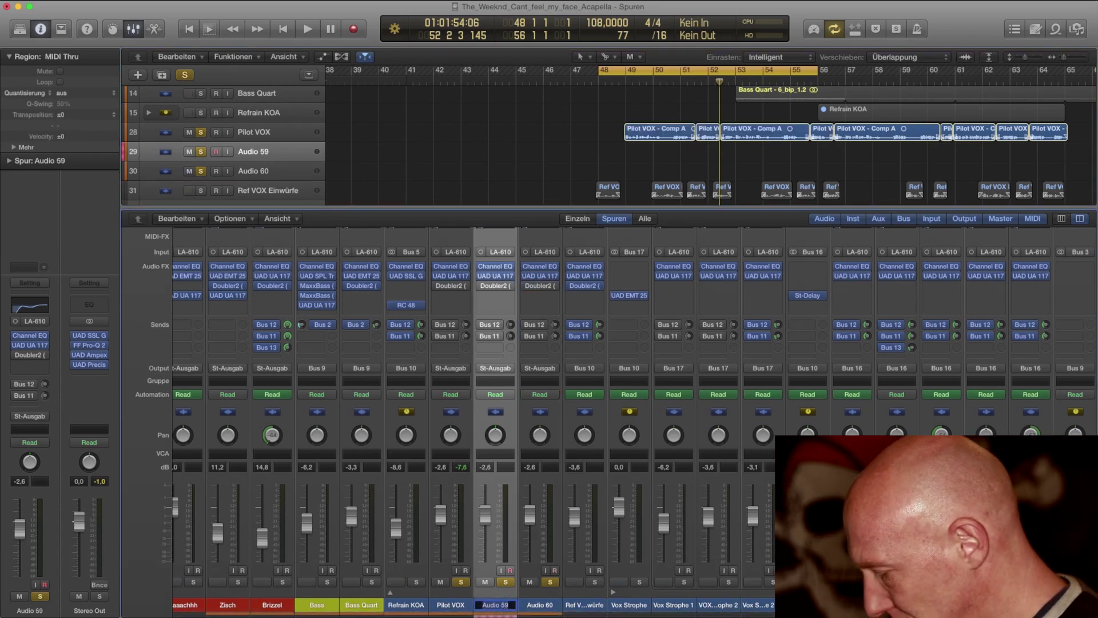
pyautogui.write('Vox dbl')
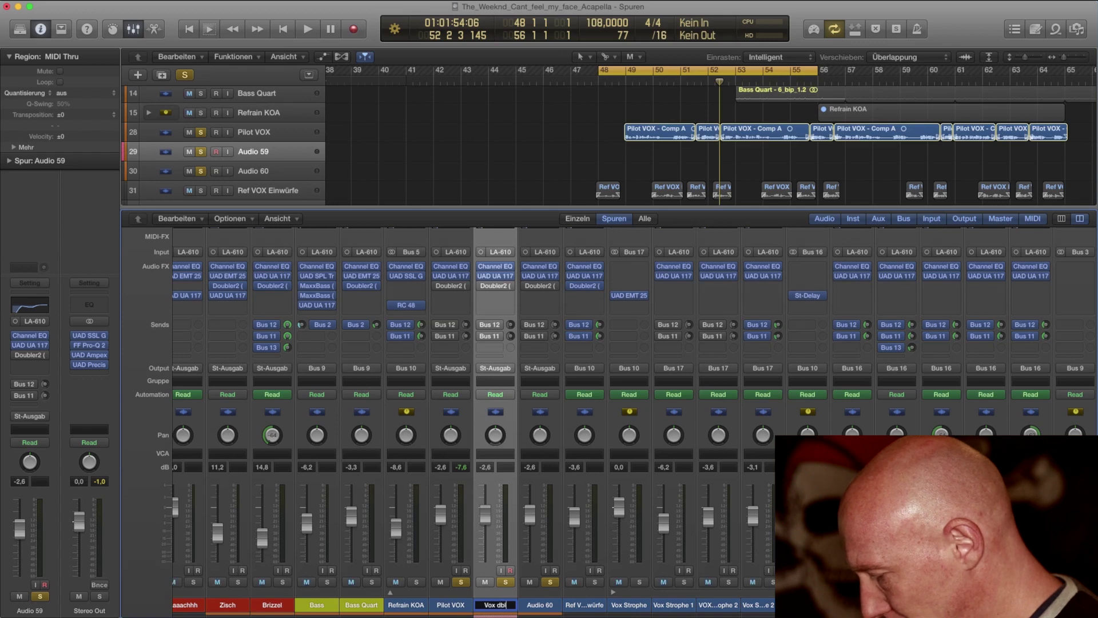
pyautogui.write(' L')
pyautogui.press('Return')
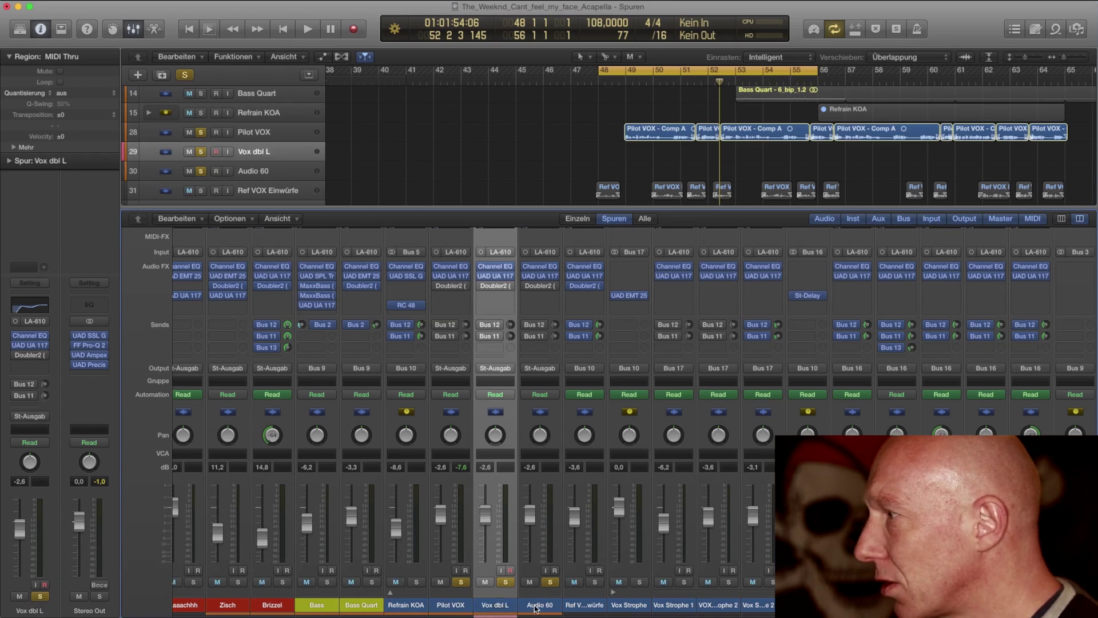
pyautogui.click(536, 606)
pyautogui.click(538, 606)
pyautogui.write('Vox')
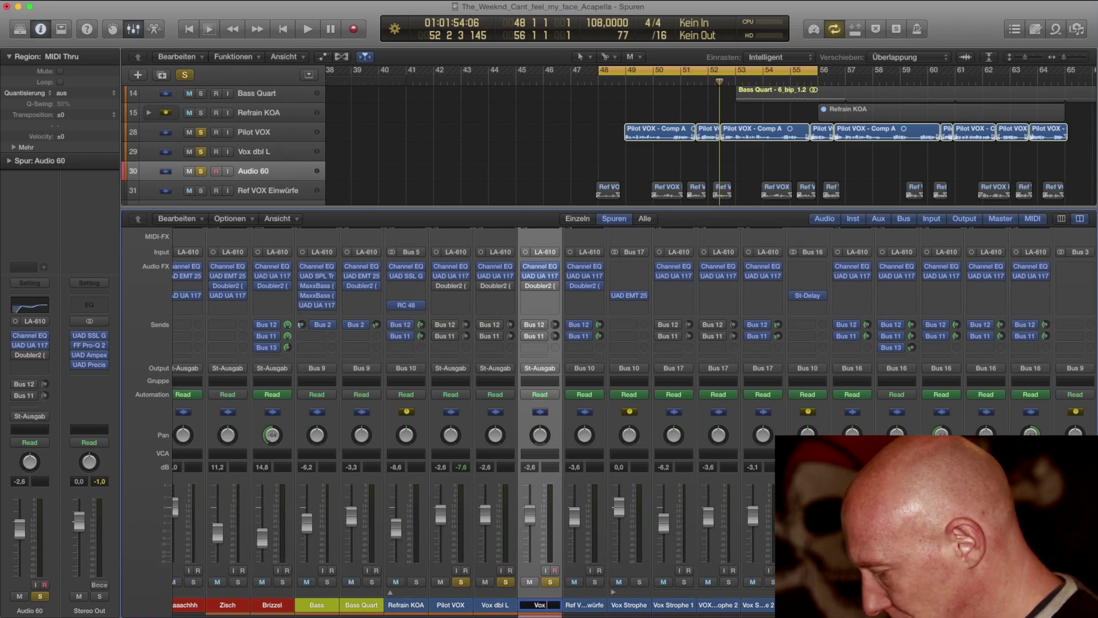
pyautogui.write(' dbl R')
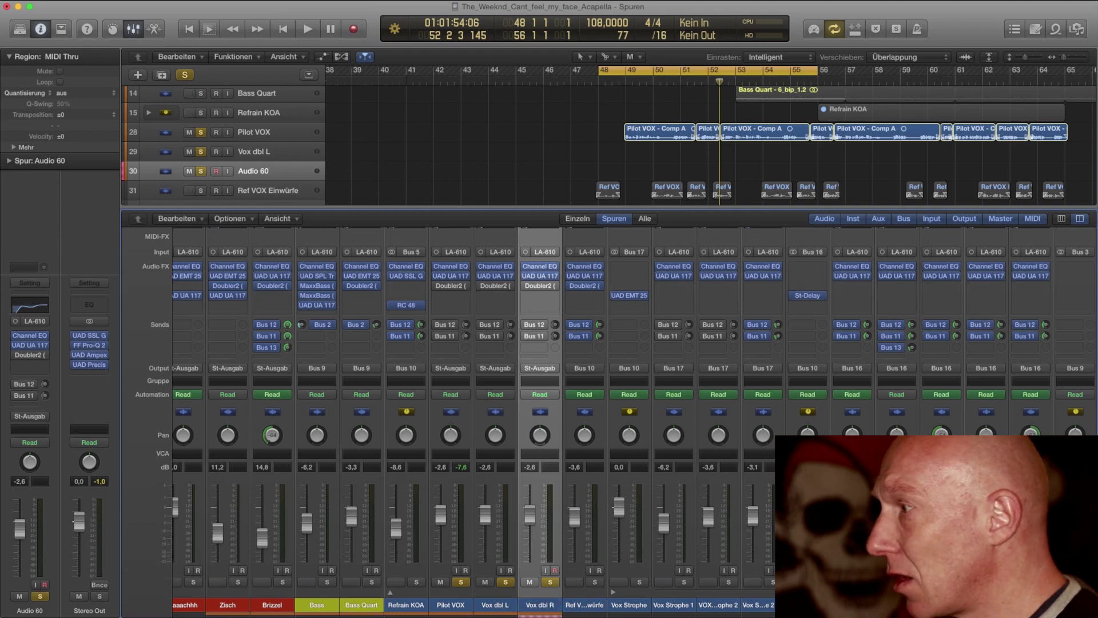
pyautogui.press('Return')
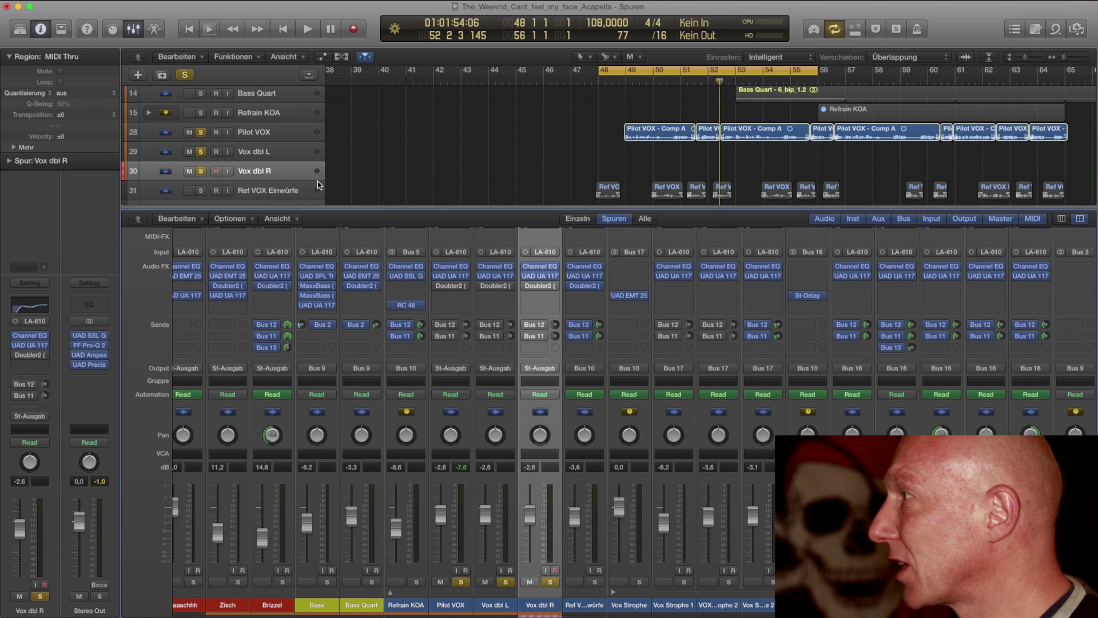
# Copy all the Pilot VOX regions onto the Vox dbl L and Vox dbl R tracks at the same time position.
pyautogui.hscroll(1, 306, 150)
pyautogui.hscroll(1, 306, 151)
pyautogui.hscroll(-2, 293, 153)
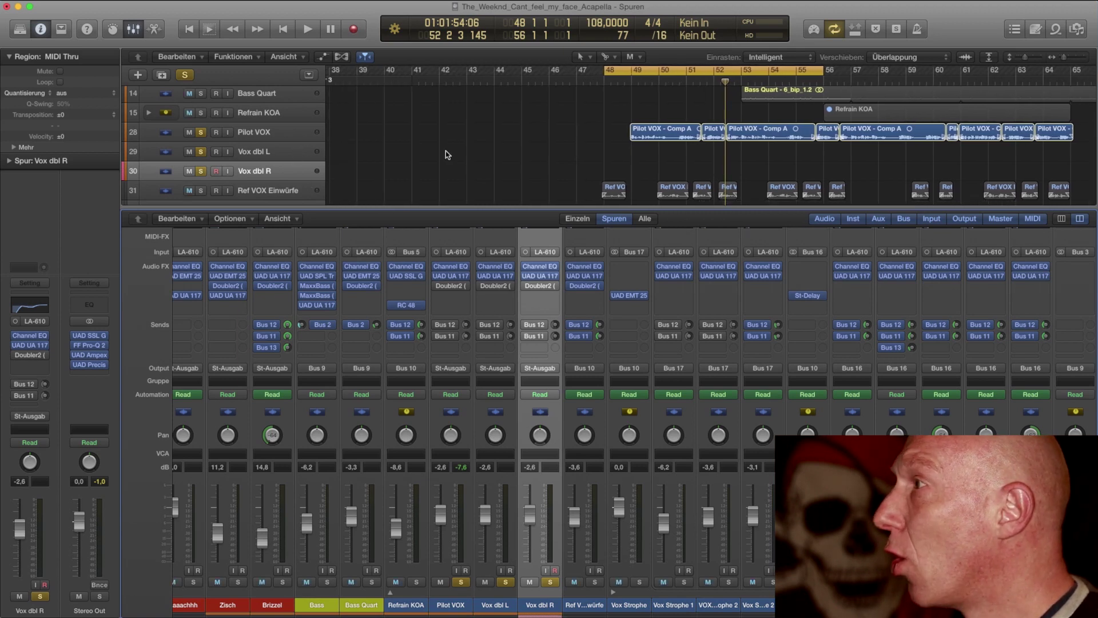
pyautogui.click(485, 132)
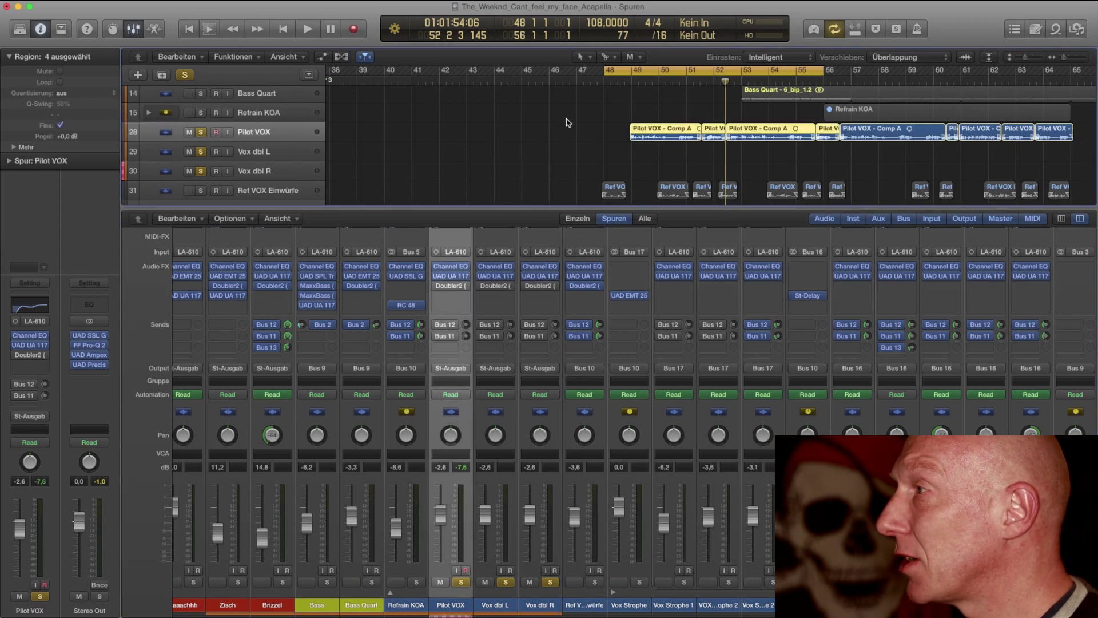
pyautogui.moveTo(564, 117); pyautogui.dragTo(895, 164)
pyautogui.moveTo(575, 137); pyautogui.dragTo(1059, 148)
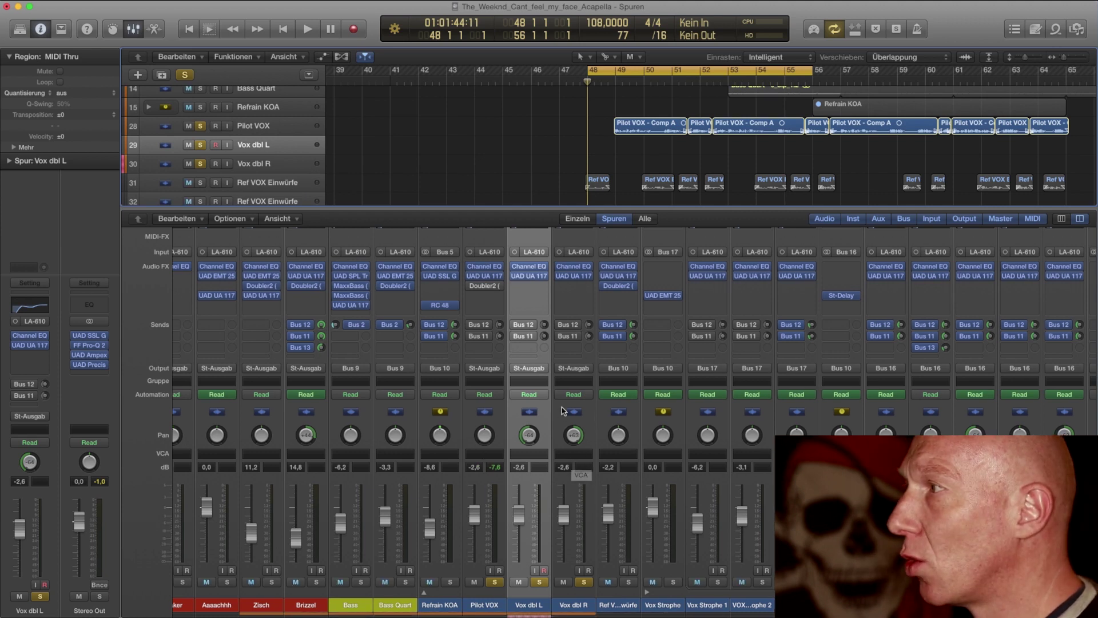
pyautogui.moveTo(595, 128); pyautogui.dragTo(1067, 152)
pyautogui.moveTo(641, 127); pyautogui.dragTo(636, 165)
pyautogui.press('alt')
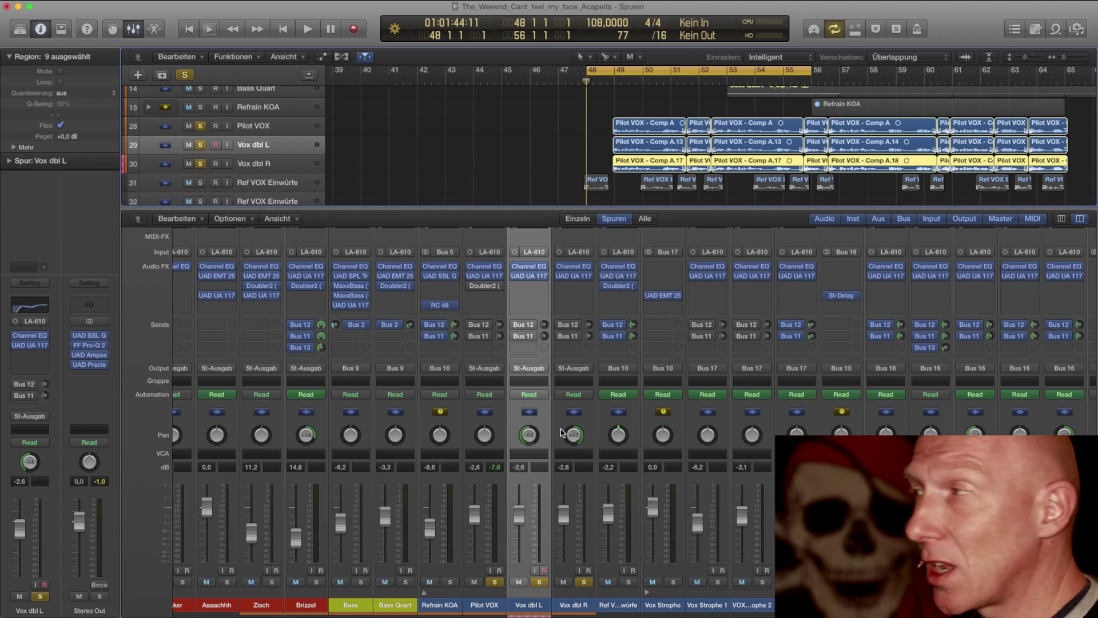
# Insert a Pitch Shifter plug-in in the free effect slot below the UAD compressor on the Vox dbl L channel.
pyautogui.hscroll(-1, 560, 429)
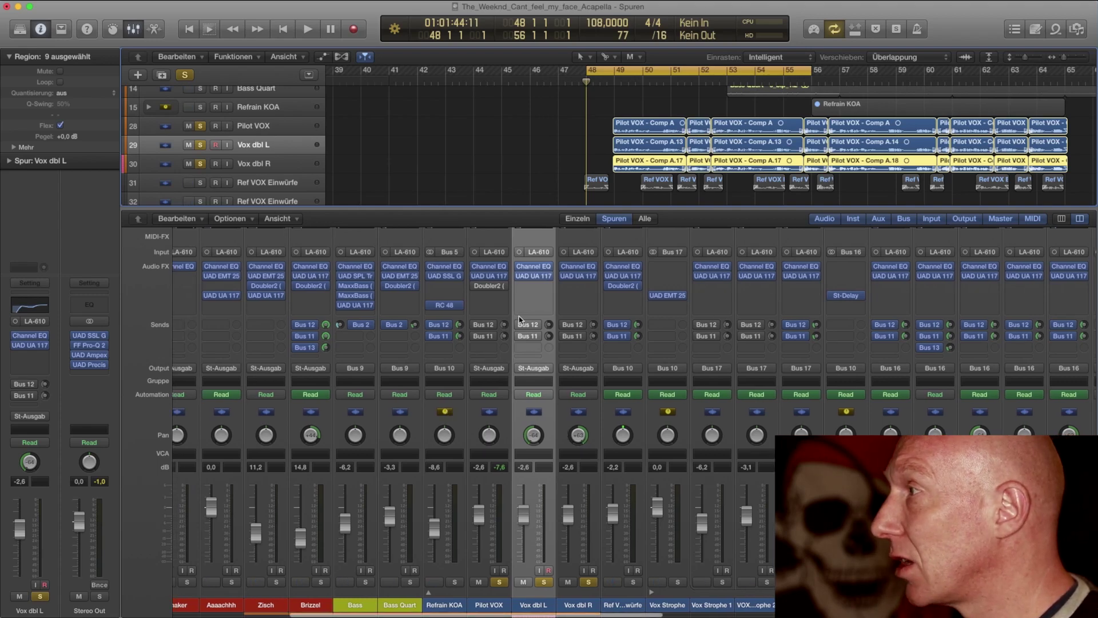
pyautogui.hscroll(1, 534, 307)
pyautogui.click(546, 286)
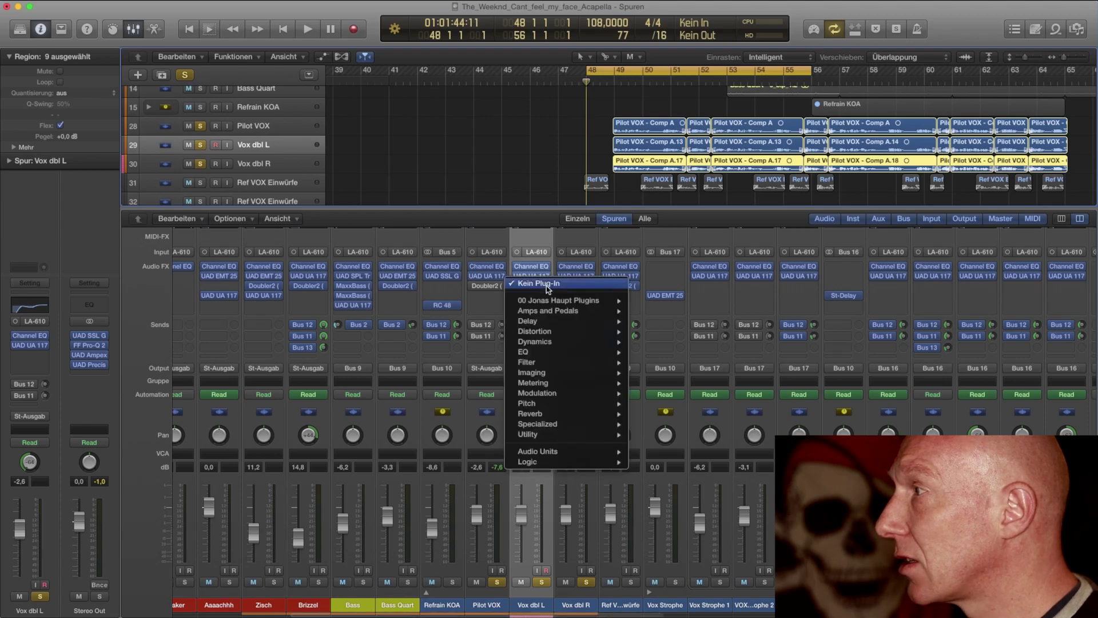
pyautogui.moveTo(566, 415)
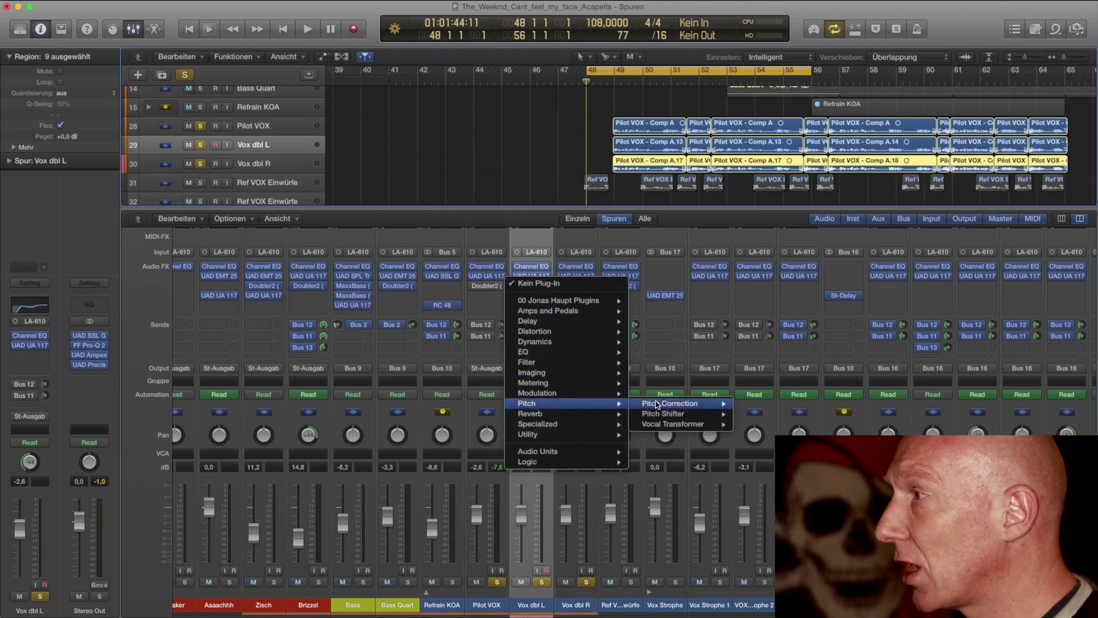
pyautogui.moveTo(682, 413)
pyautogui.click(758, 416)
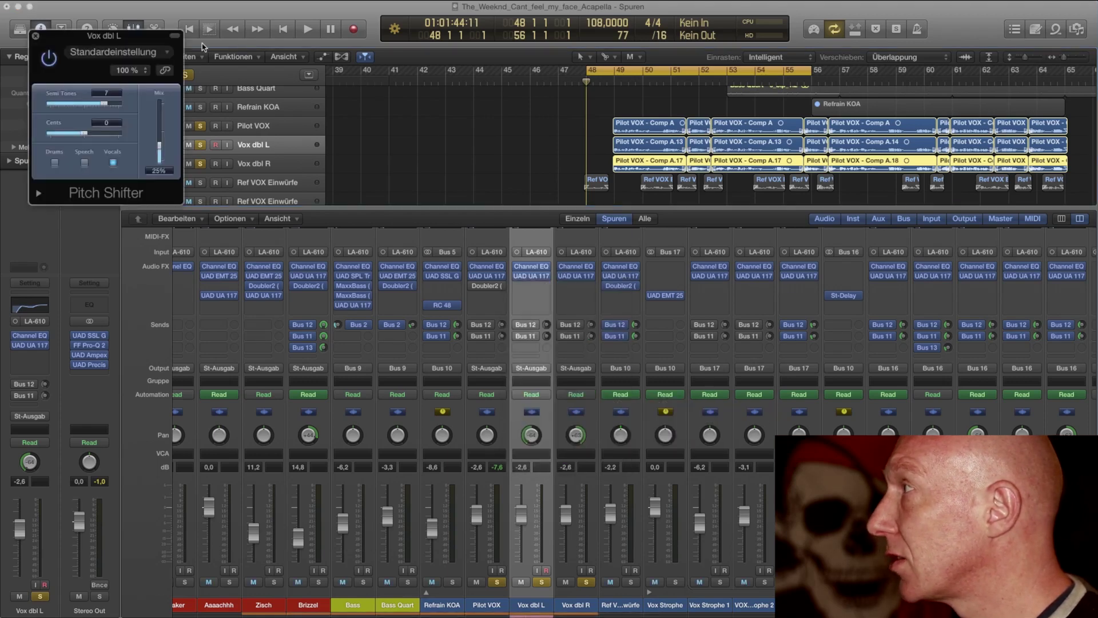
pyautogui.moveTo(114, 34); pyautogui.dragTo(672, 260)
# Set the Vox dbl L Pitch Shifter to 0 semitones, -6 cents and 100% mix, and close its window.
pyautogui.doubleClick(660, 314)
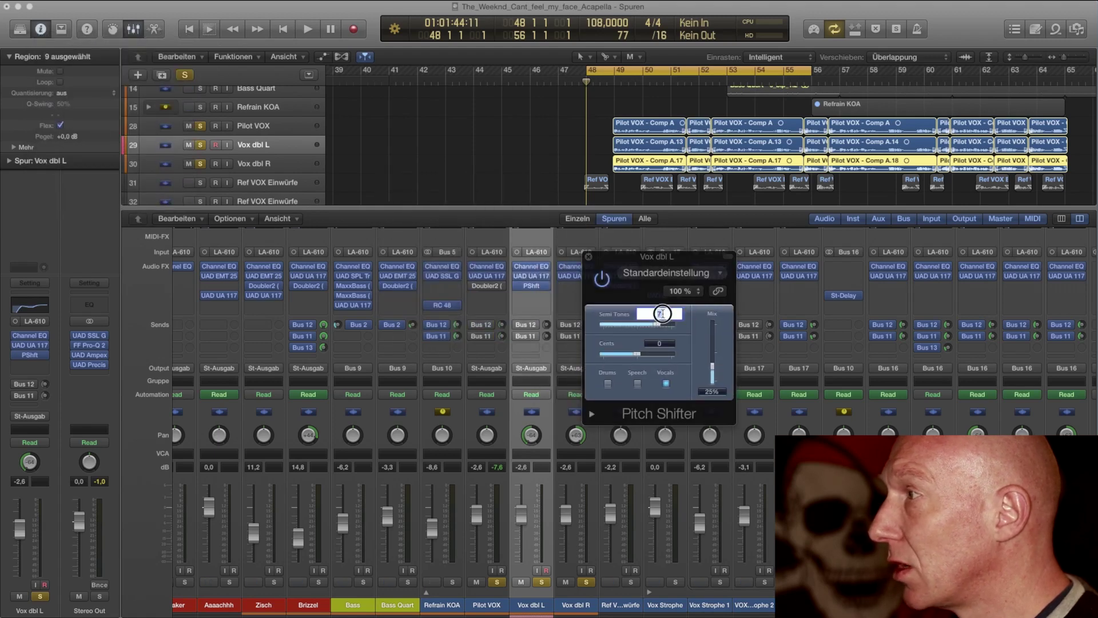
pyautogui.press('Return')
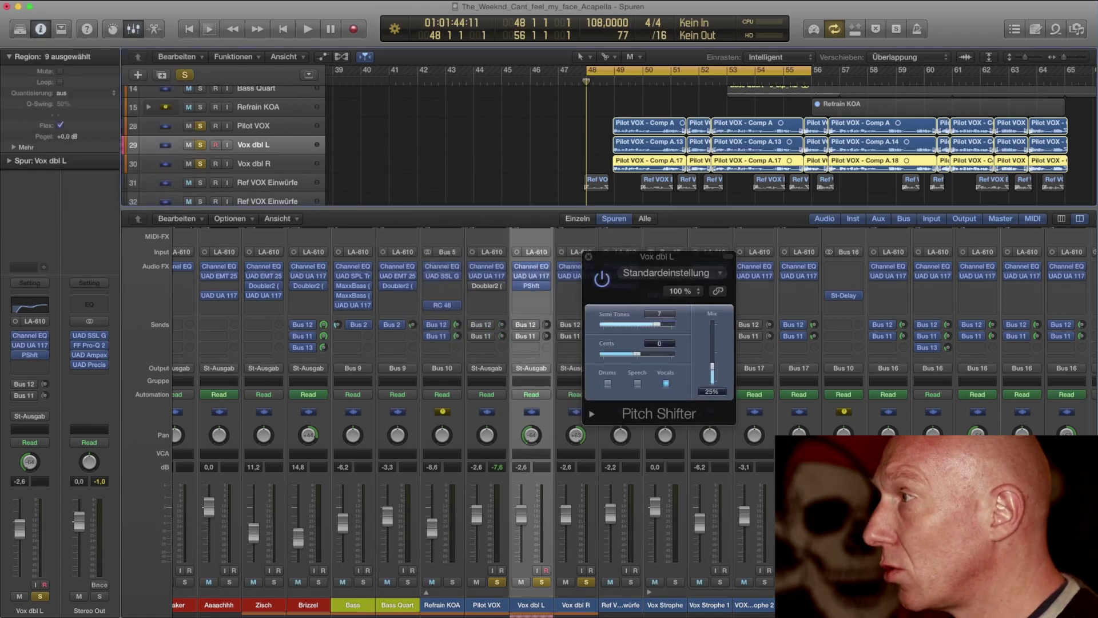
pyautogui.doubleClick(659, 343)
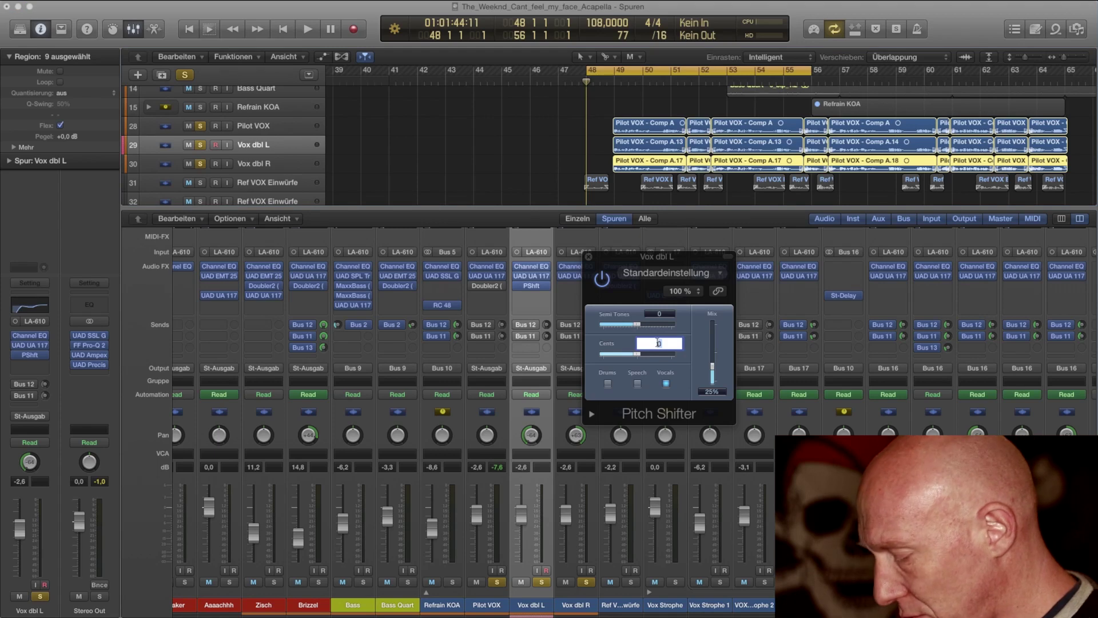
pyautogui.write('-6')
pyautogui.press('Return')
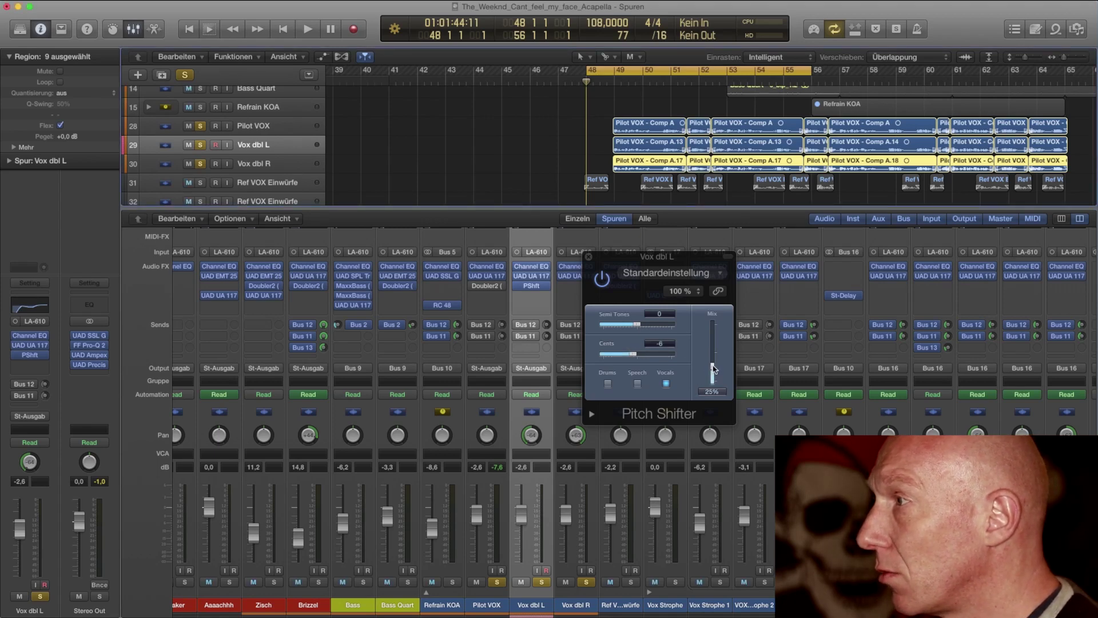
pyautogui.moveTo(713, 369); pyautogui.dragTo(714, 322)
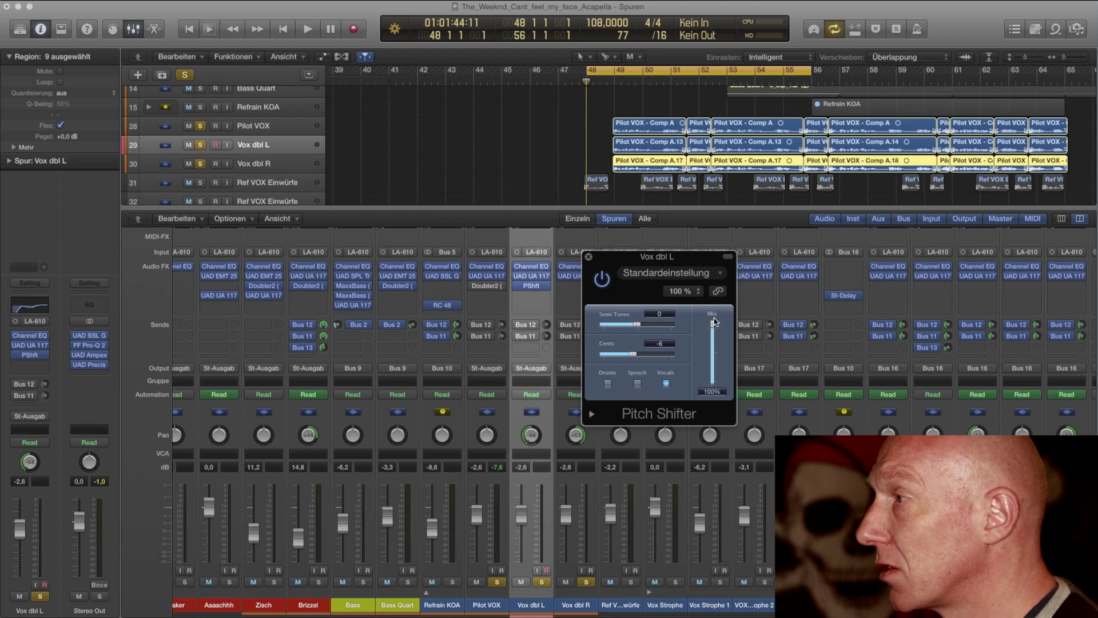
pyautogui.click(589, 257)
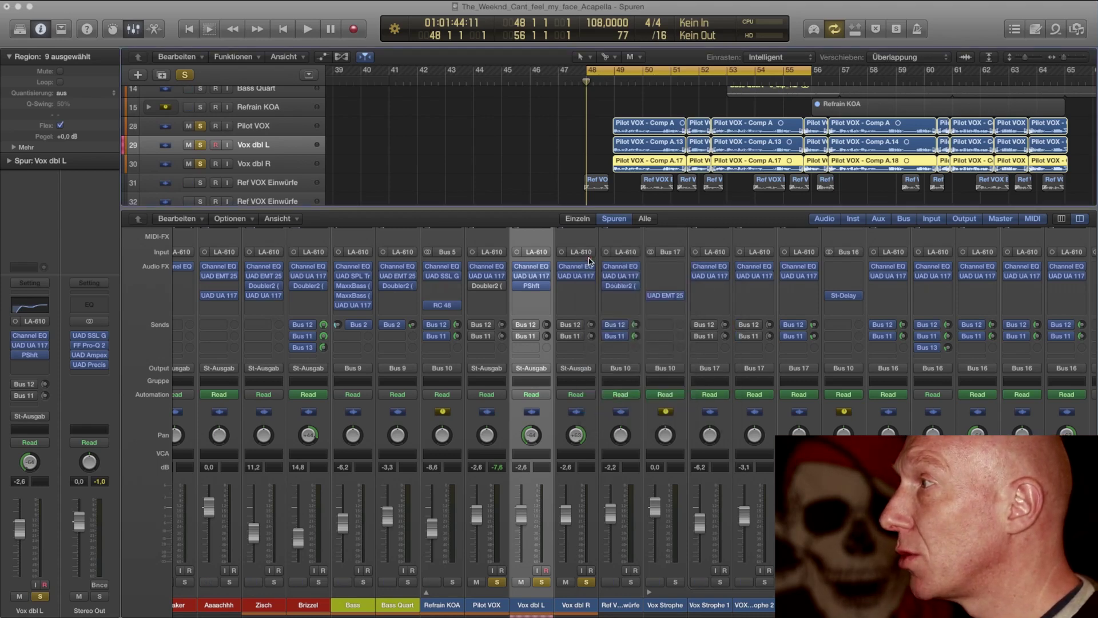
# Insert a mono Tape Delay after the Pitch Shifter on the Vox dbl L channel.
pyautogui.click(543, 296)
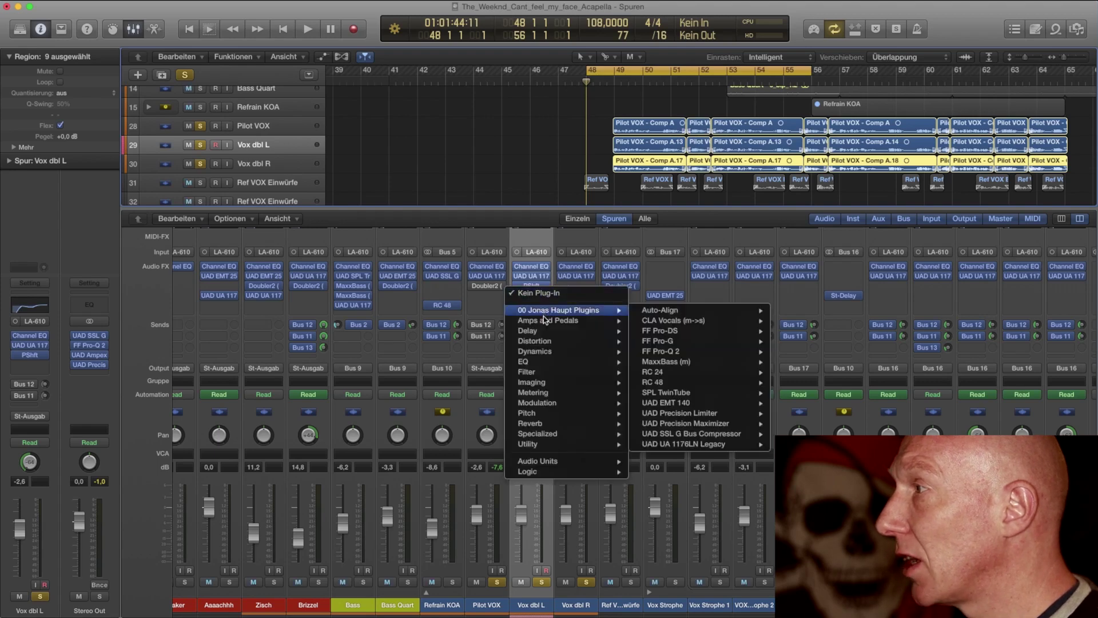
pyautogui.moveTo(548, 332)
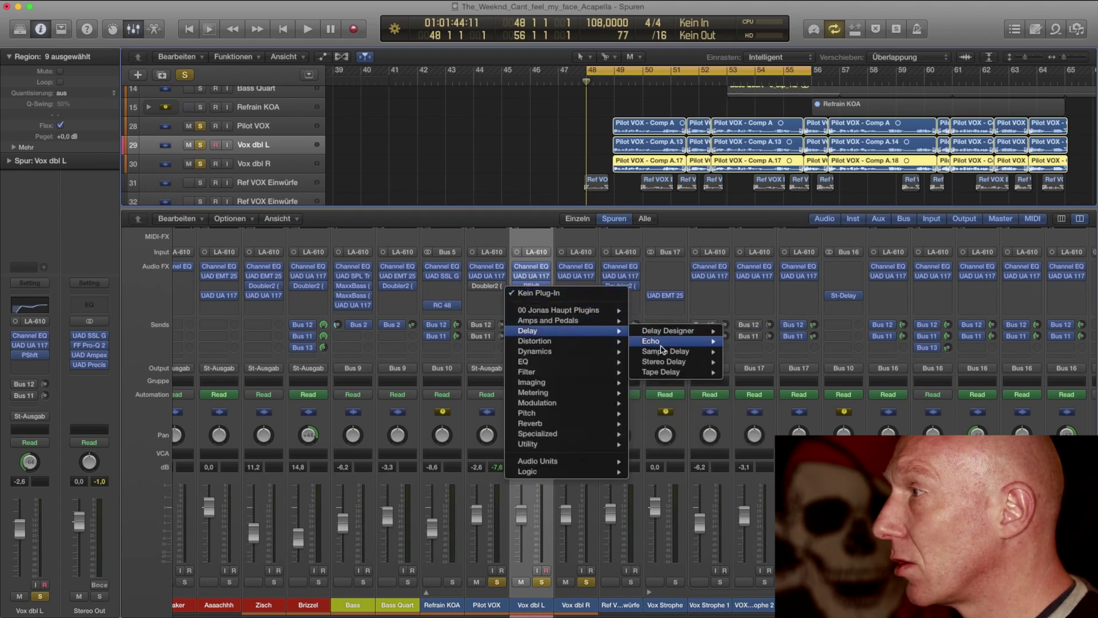
pyautogui.moveTo(666, 371)
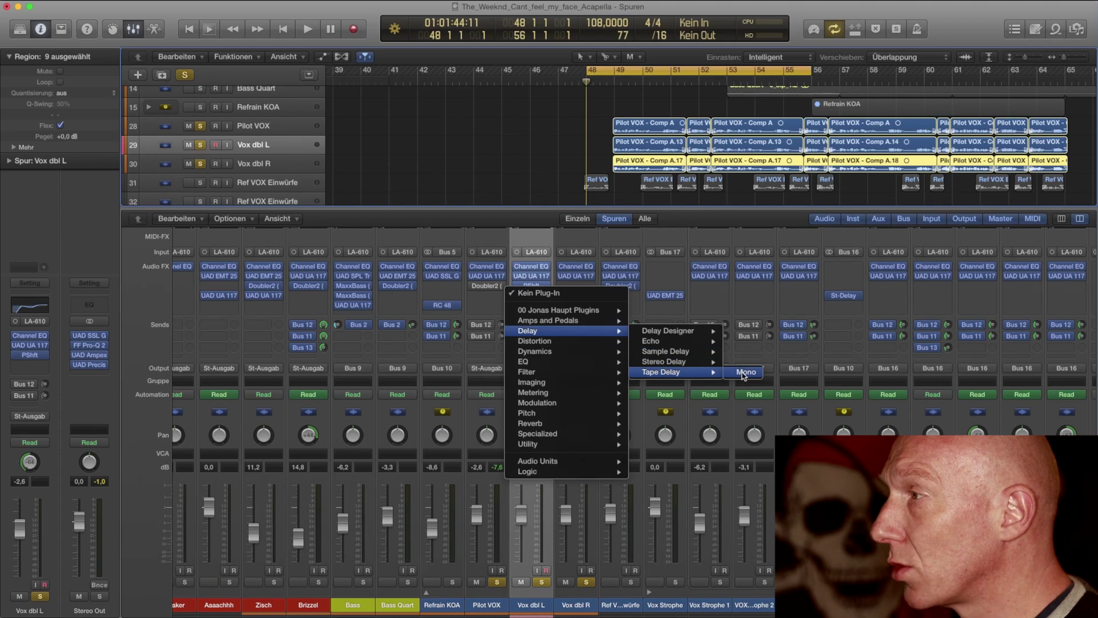
pyautogui.click(744, 373)
pyautogui.moveTo(216, 39); pyautogui.dragTo(558, 319)
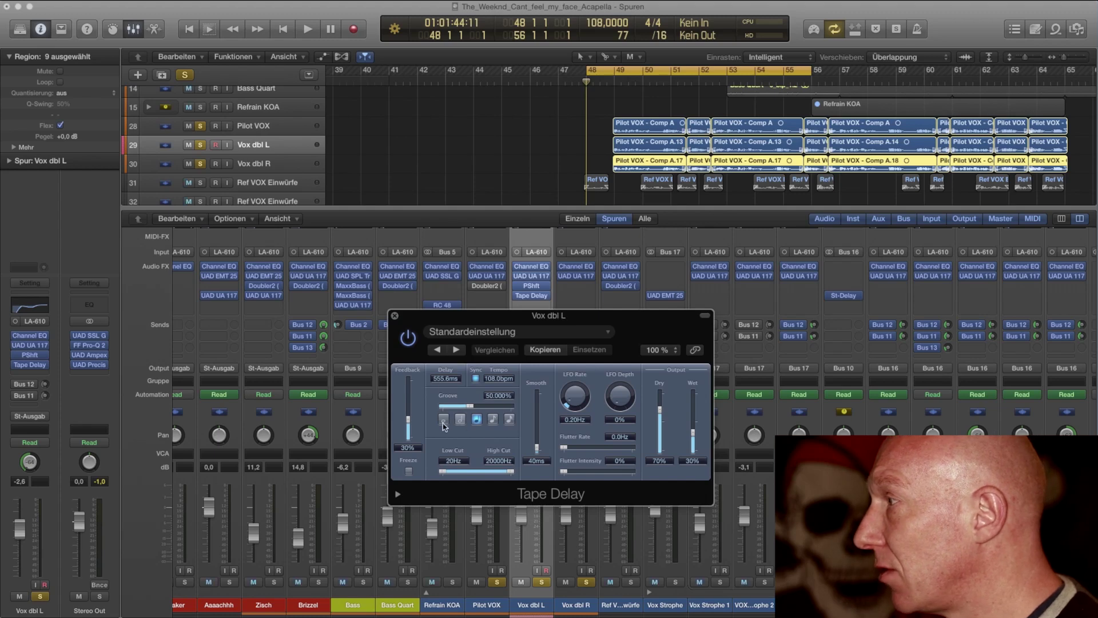
# Set the Tape Delay's feedback to 0%, turn off tempo sync and set the delay time to 10 ms.
pyautogui.moveTo(408, 421); pyautogui.dragTo(407, 476)
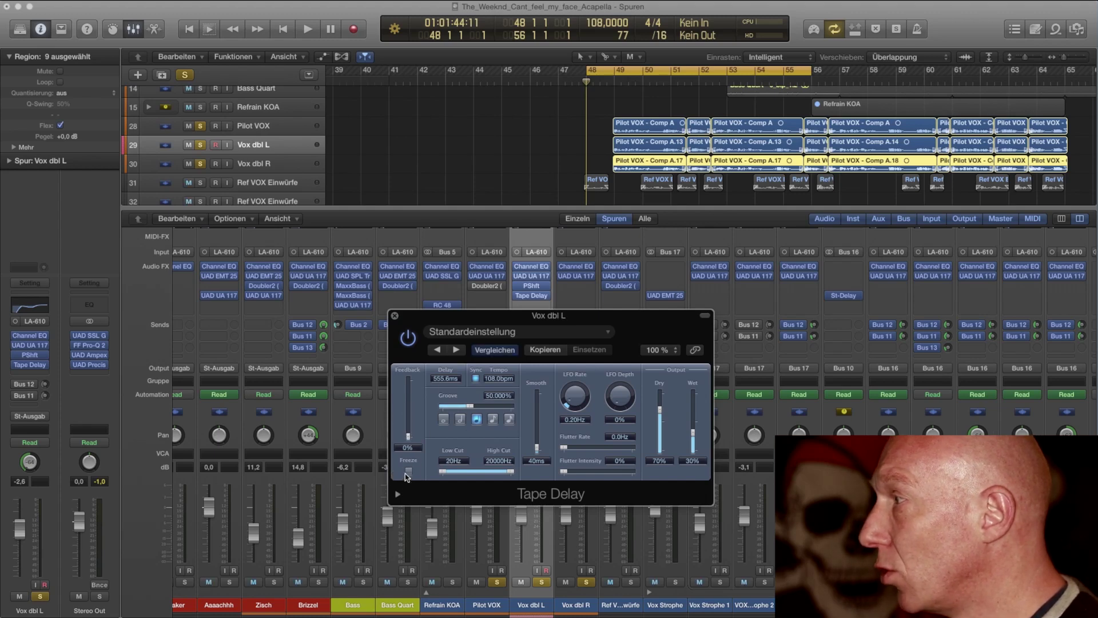
pyautogui.click(475, 378)
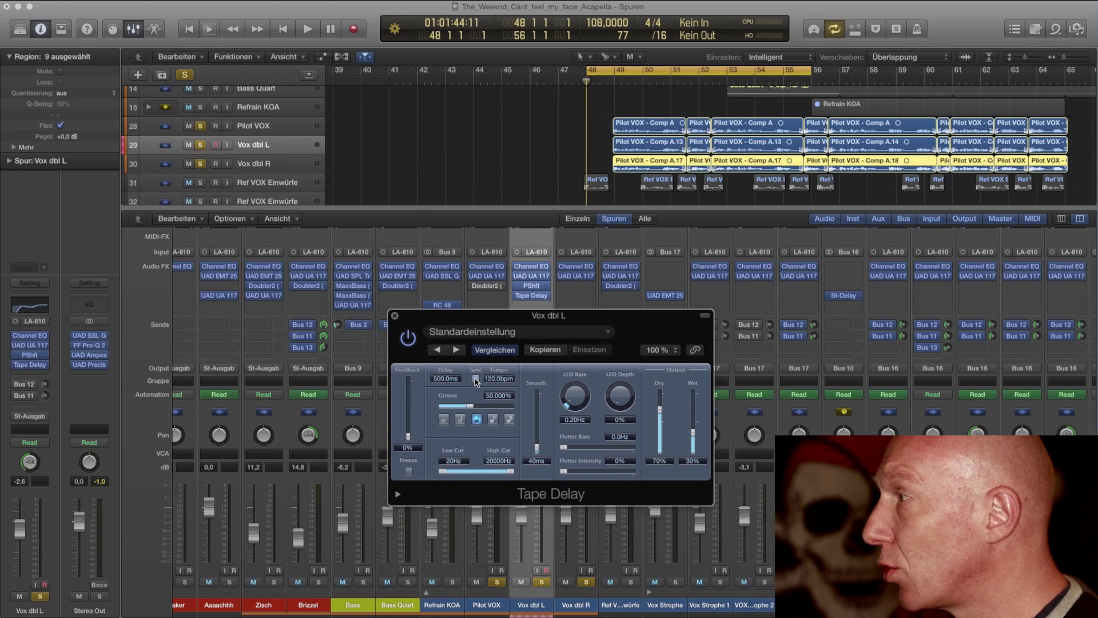
pyautogui.click(440, 380)
pyautogui.click(440, 379)
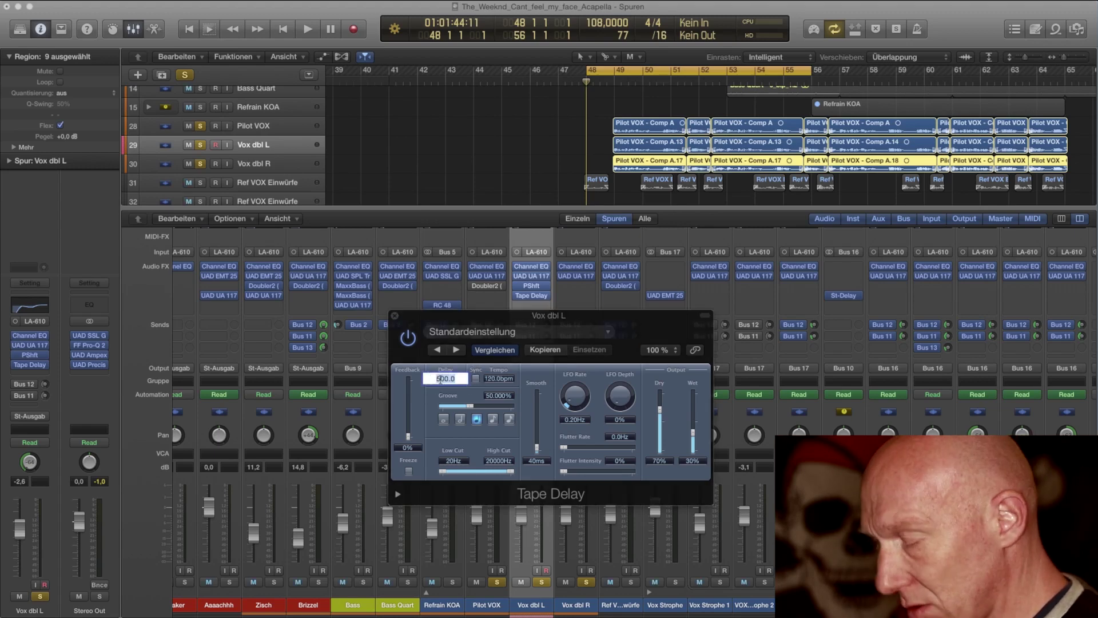
pyautogui.write('10')
pyautogui.press('Return')
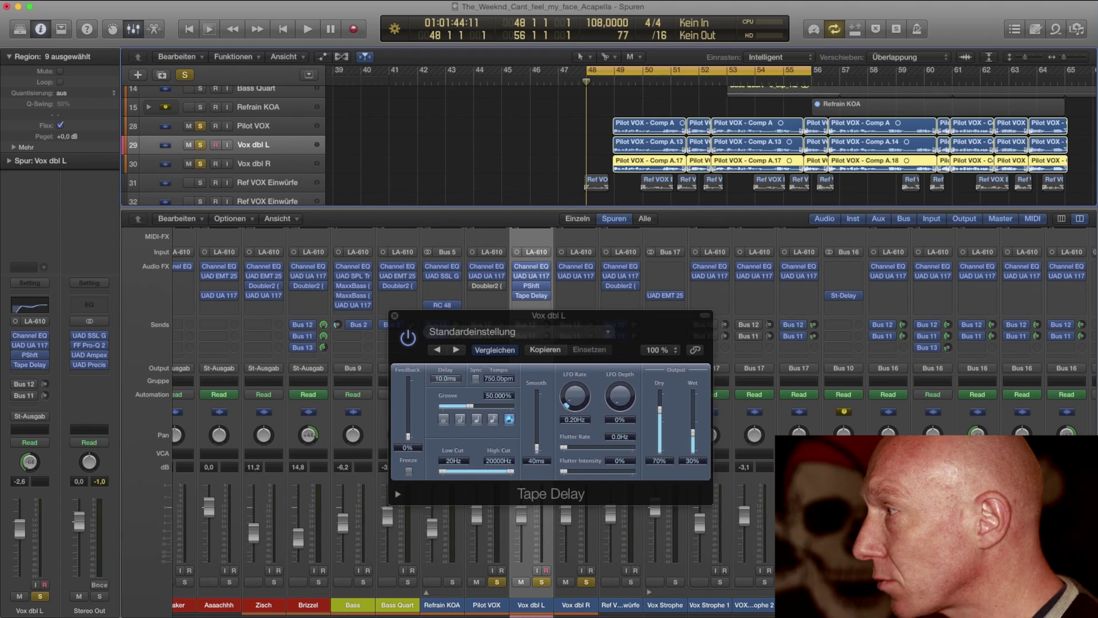
# Set the Tape Delay's low cut to 170 Hz and its output to 0% dry and 100% wet, and close its window.
pyautogui.moveTo(444, 471); pyautogui.dragTo(518, 471)
pyautogui.moveTo(661, 409); pyautogui.dragTo(667, 535)
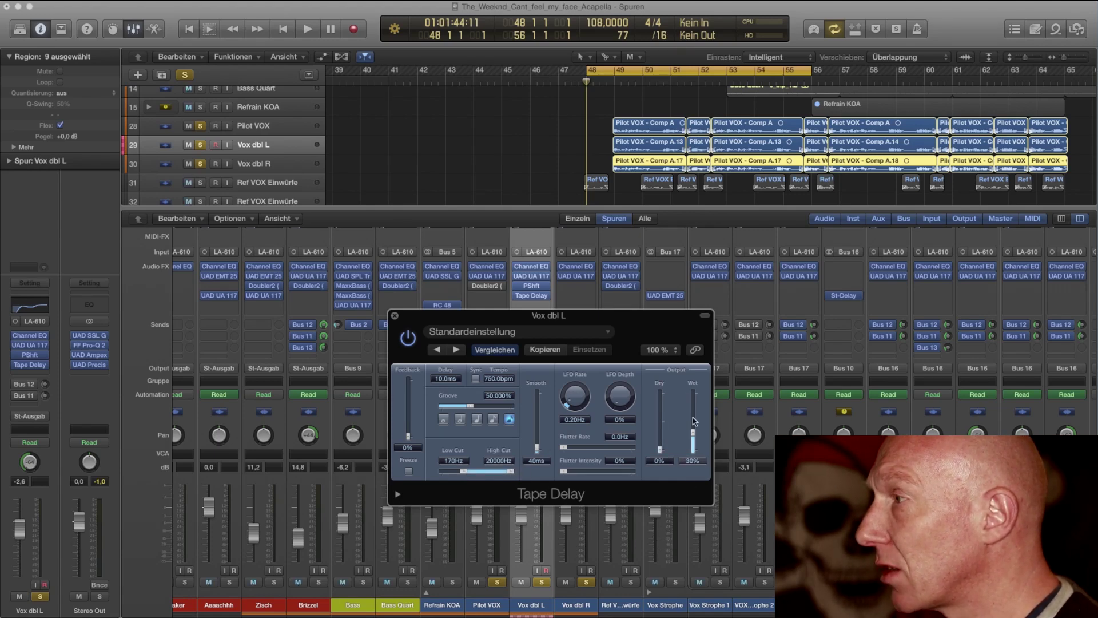
pyautogui.moveTo(694, 435); pyautogui.dragTo(693, 372)
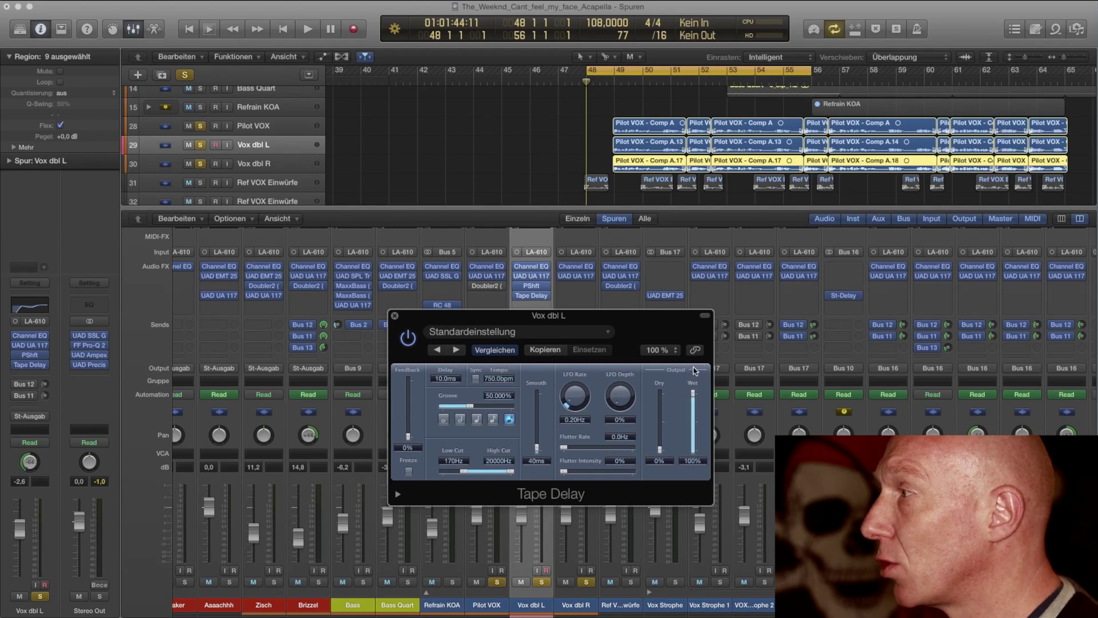
pyautogui.click(395, 316)
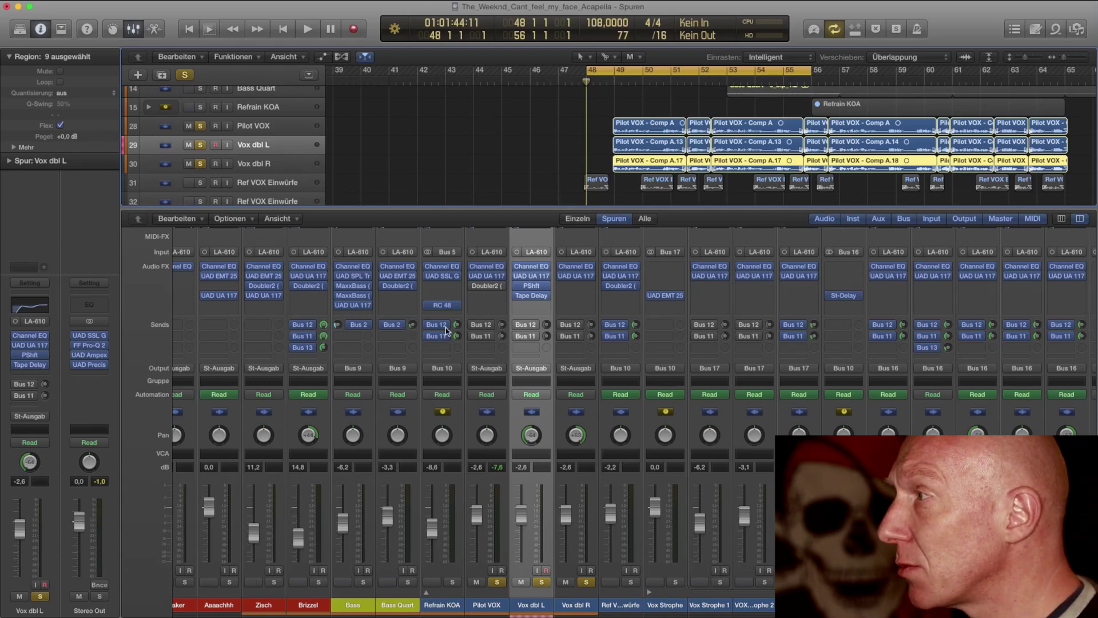
# Copy the Pitch Shifter and Tape Delay from Vox dbl L to Vox dbl R and set the copied Pitch Shifter to 6 cents.
pyautogui.moveTo(531, 286); pyautogui.dragTo(577, 298)
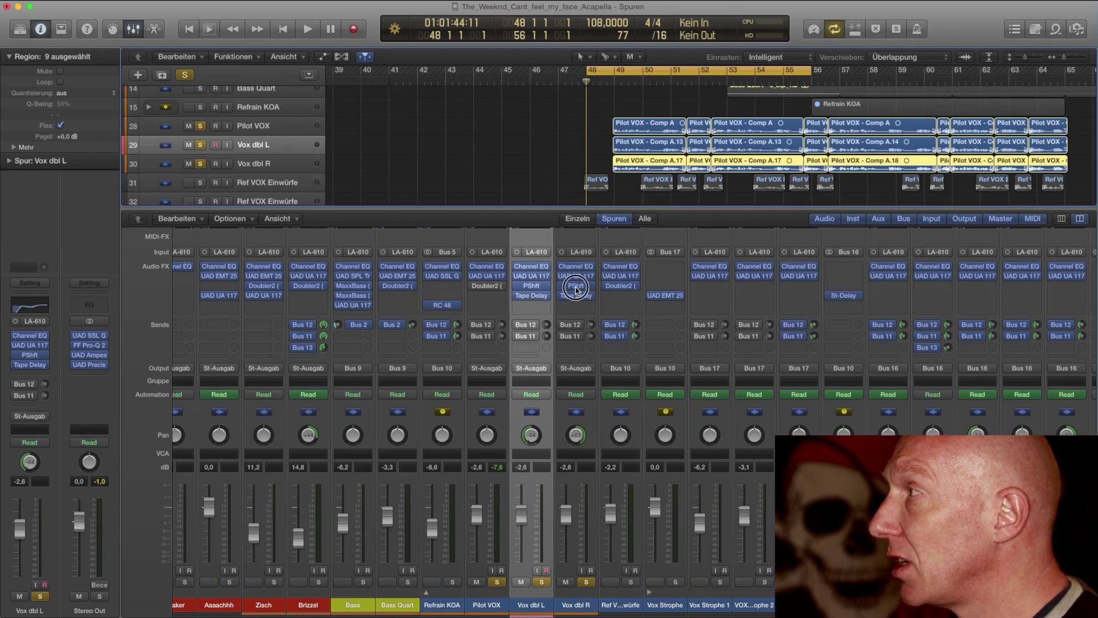
pyautogui.click(576, 286)
pyautogui.moveTo(131, 43); pyautogui.dragTo(654, 263)
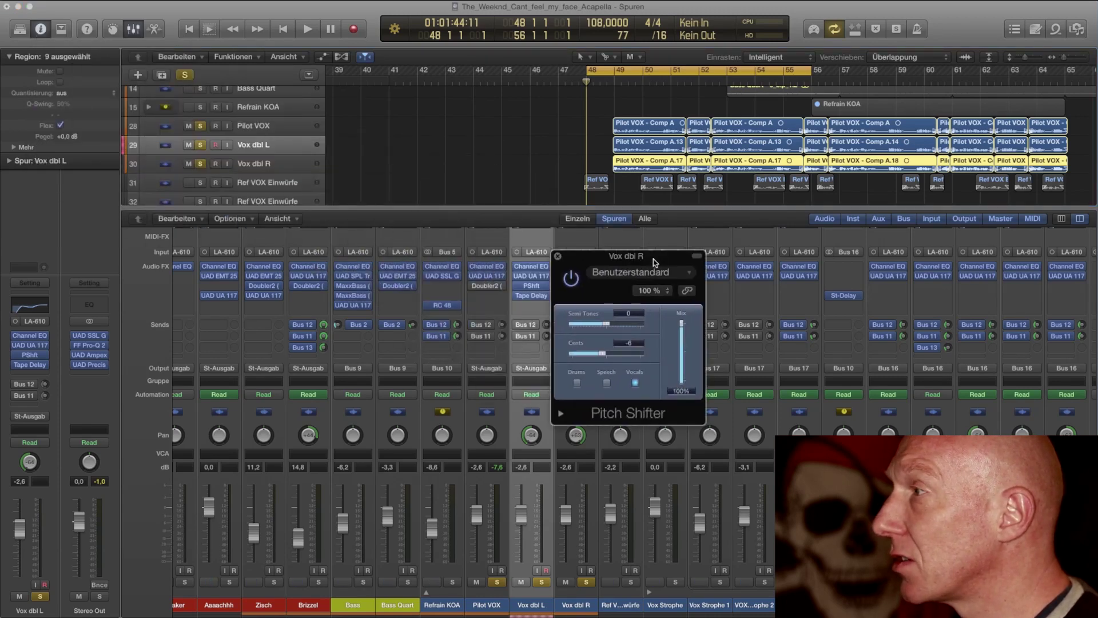
pyautogui.doubleClick(630, 345)
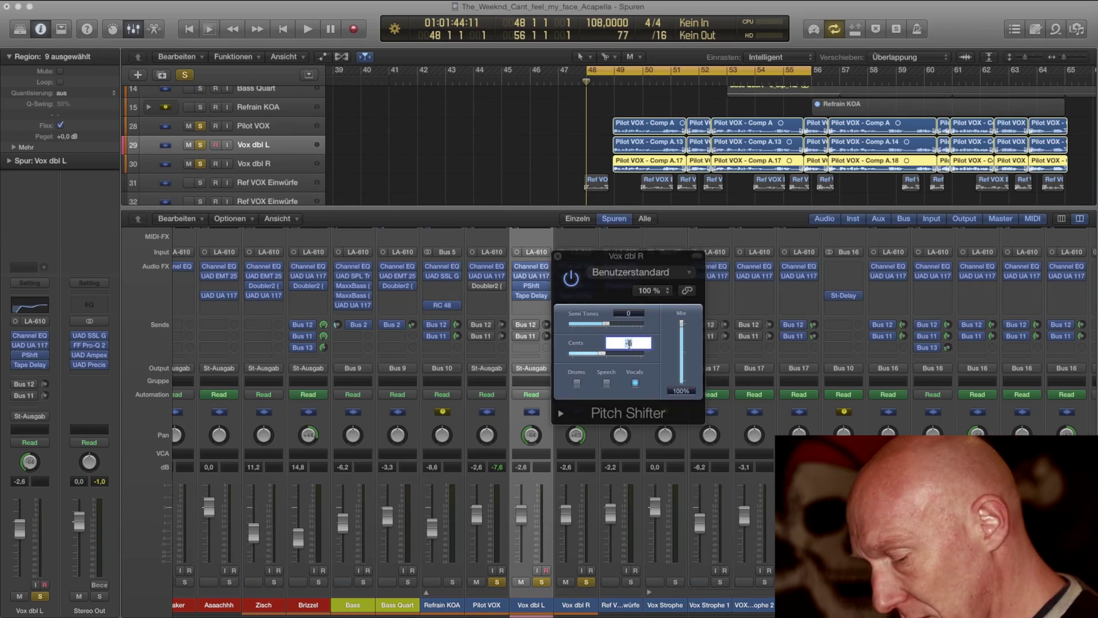
pyautogui.write('6')
pyautogui.press('Return')
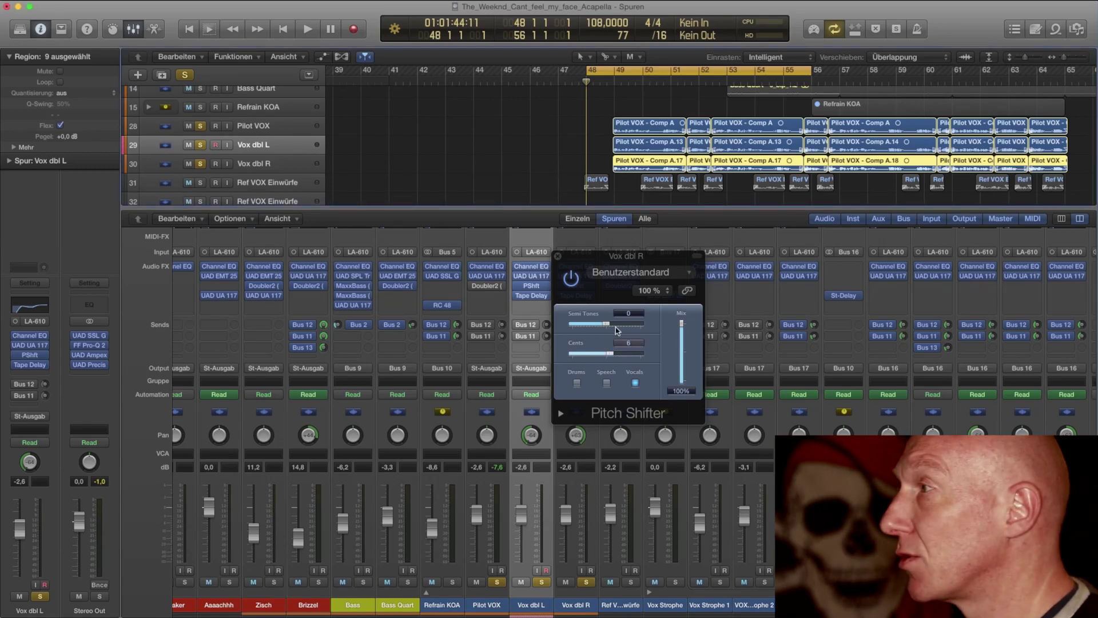
pyautogui.click(558, 257)
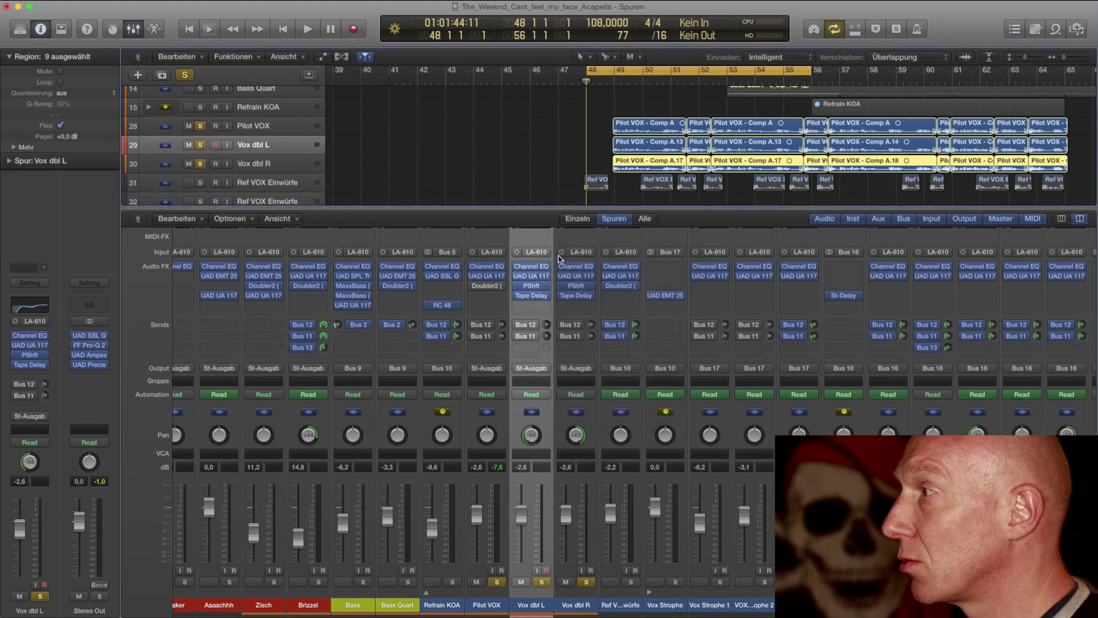
# Set the delay time of the Tape Delay on Vox dbl R to 20 ms and close its window.
pyautogui.click(574, 294)
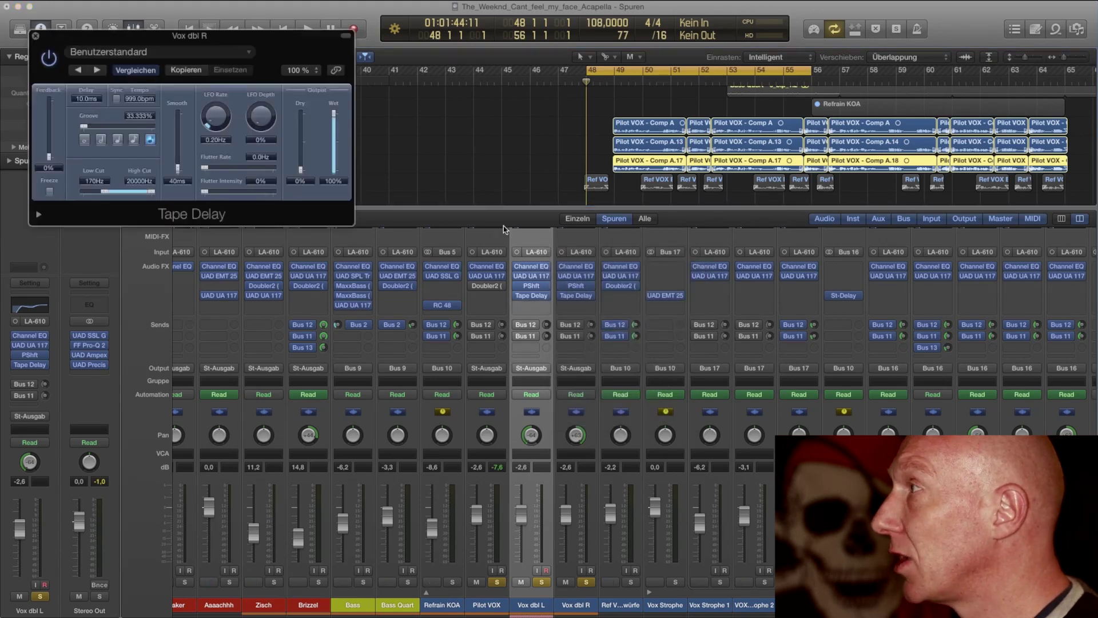
pyautogui.moveTo(262, 54); pyautogui.dragTo(629, 272)
pyautogui.doubleClick(475, 328)
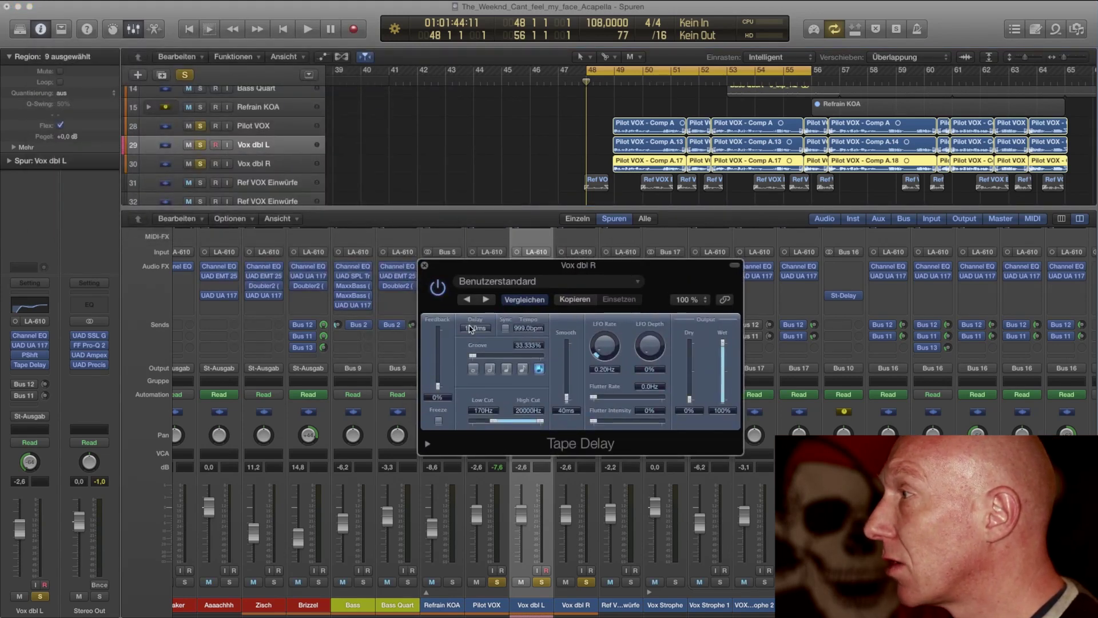
pyautogui.write('20')
pyautogui.press('Return')
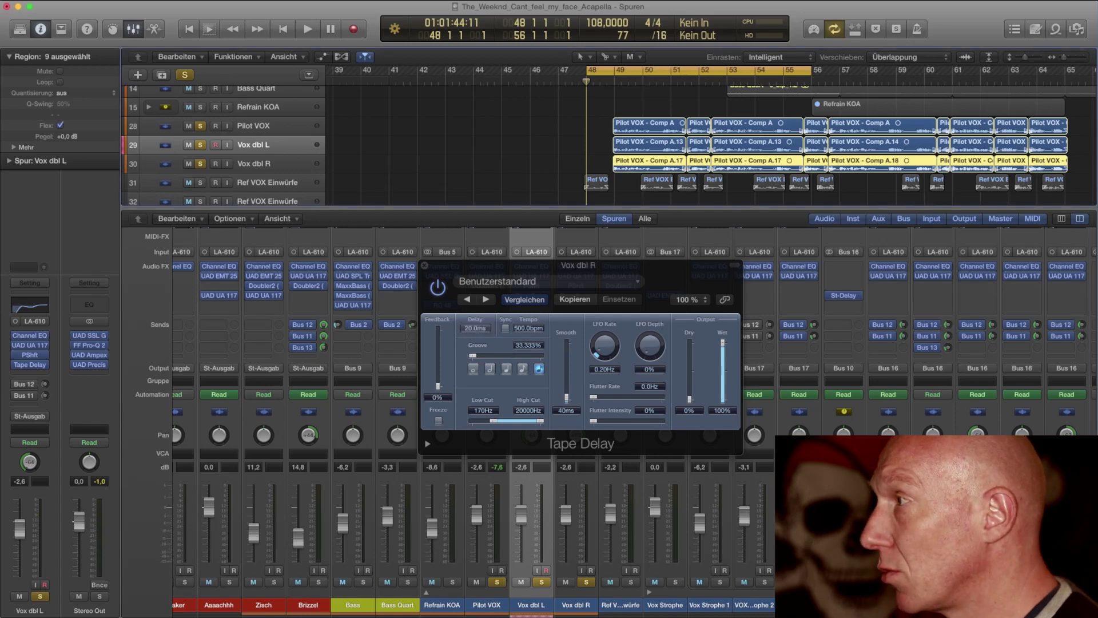
pyautogui.click(424, 265)
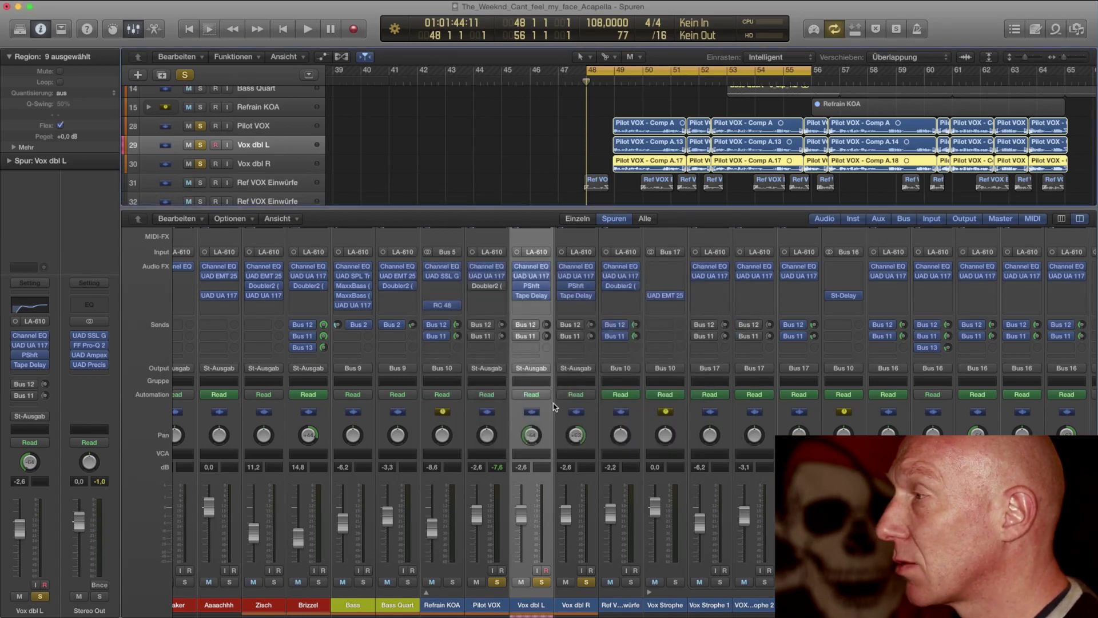
# Set the high shelf of the Channel EQ on Vox dbl L to 1400 Hz with about +4 dB gain, and close its window.
pyautogui.click(585, 294)
pyautogui.scroll(3, 585, 294)
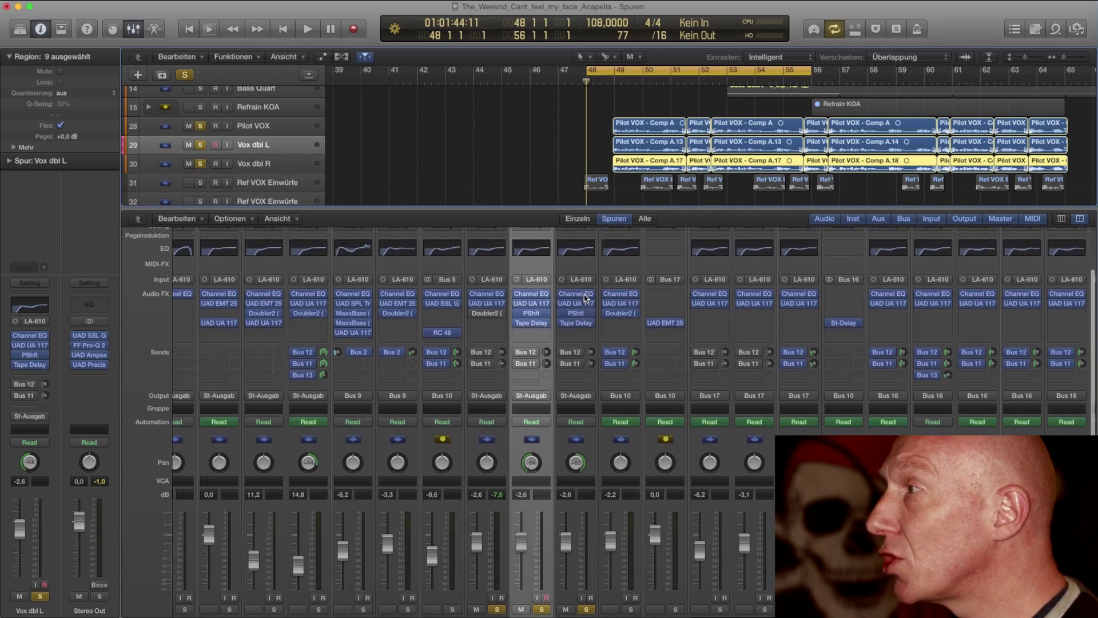
pyautogui.moveTo(585, 296)
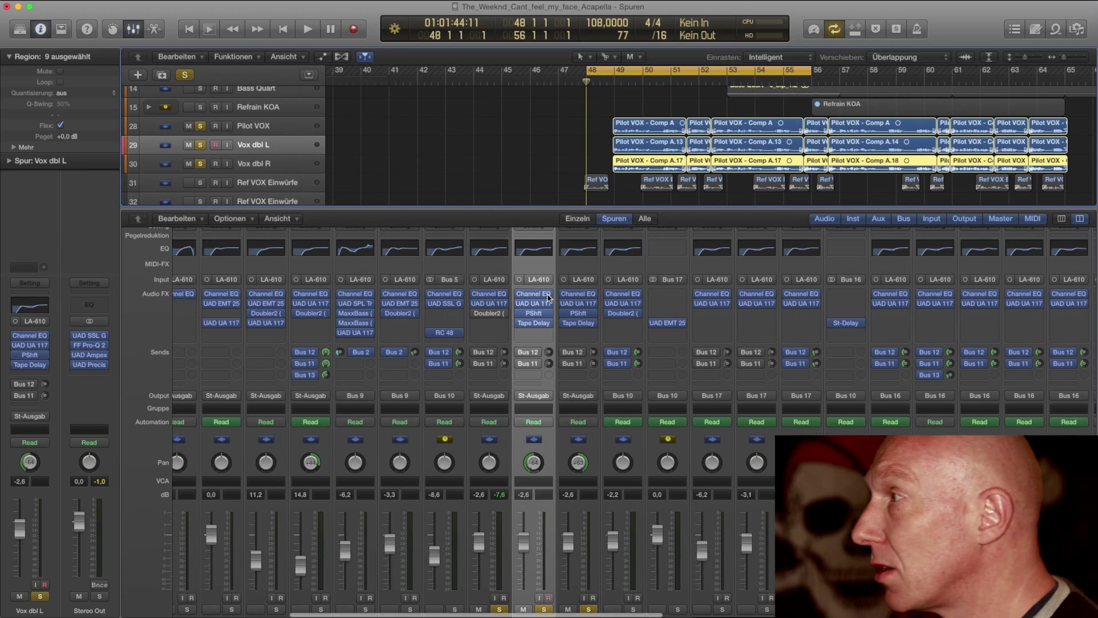
pyautogui.hscroll(-1, 535, 295)
pyautogui.click(533, 296)
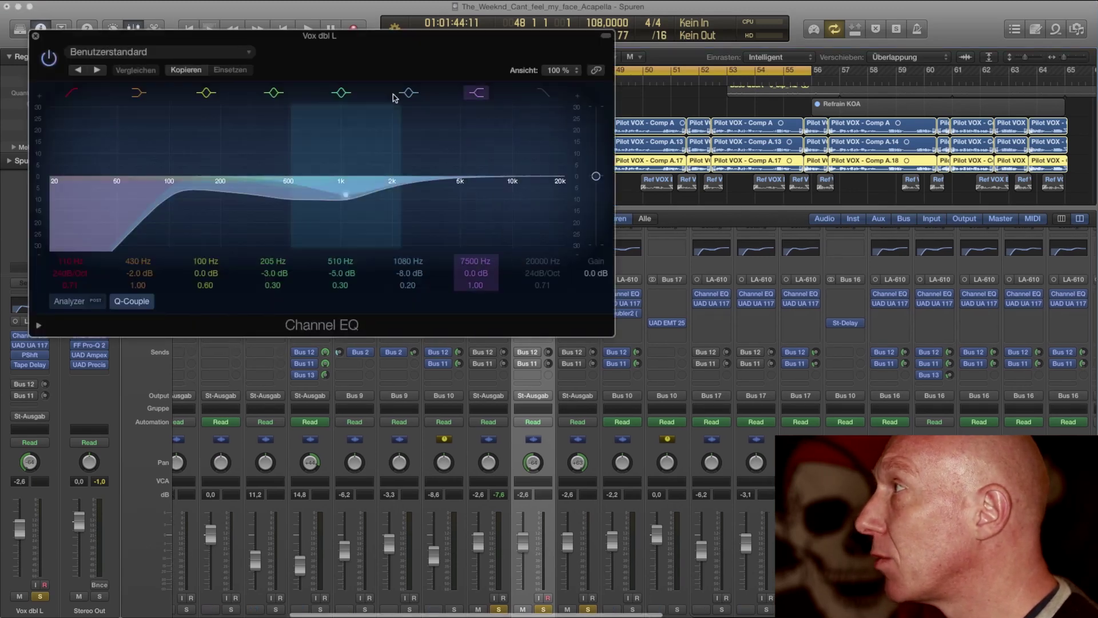
pyautogui.moveTo(205, 37); pyautogui.dragTo(438, 232)
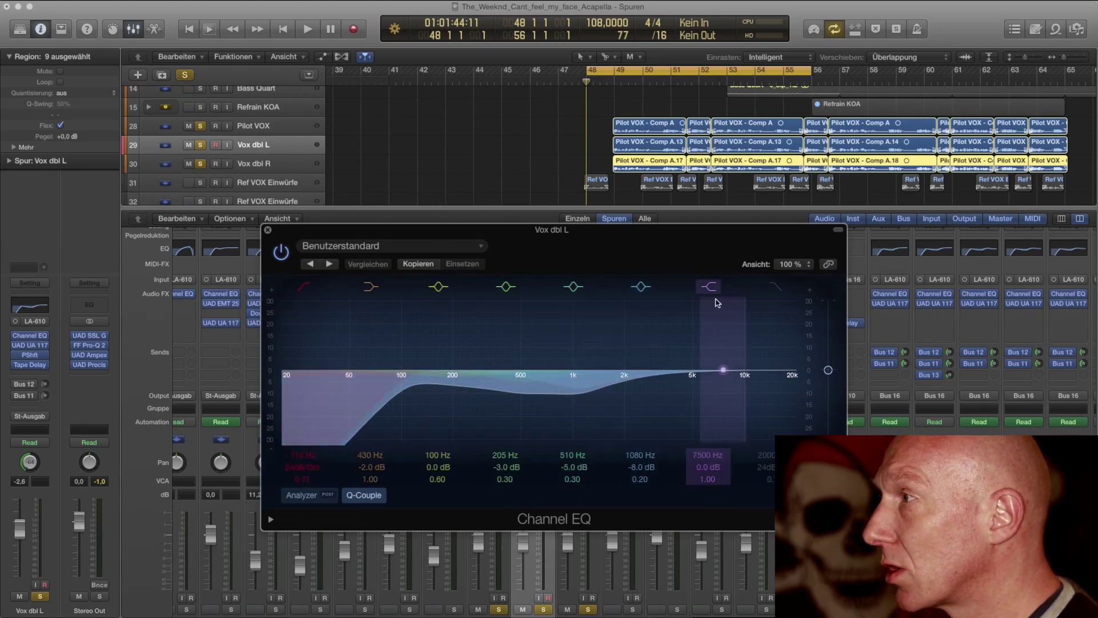
pyautogui.doubleClick(703, 456)
pyautogui.write('1400')
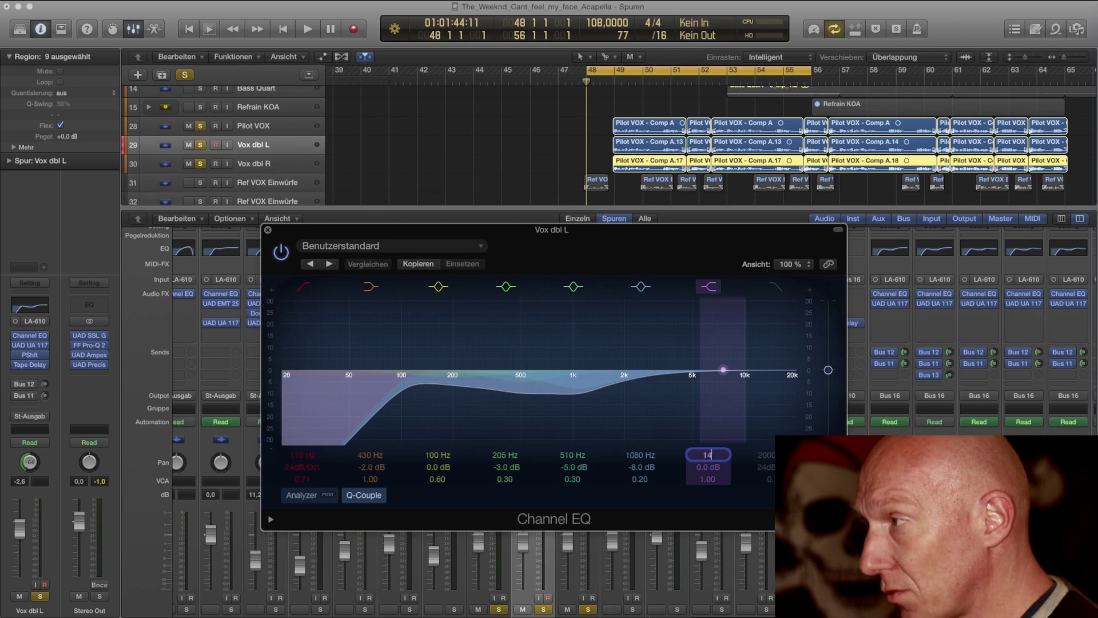
pyautogui.press('Return')
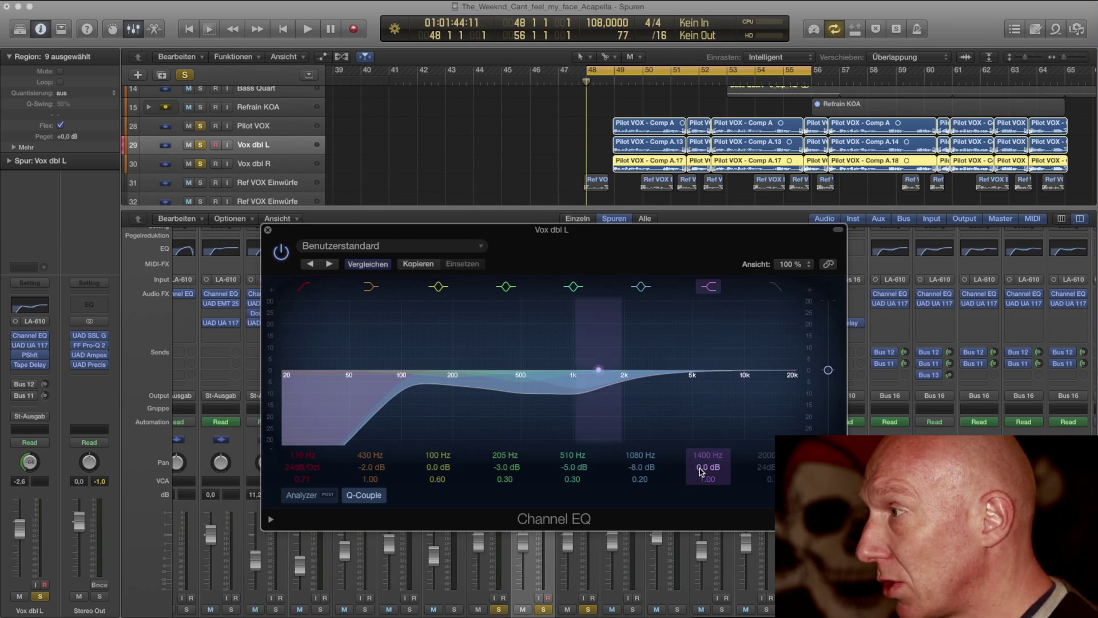
pyautogui.moveTo(703, 468); pyautogui.dragTo(704, 449)
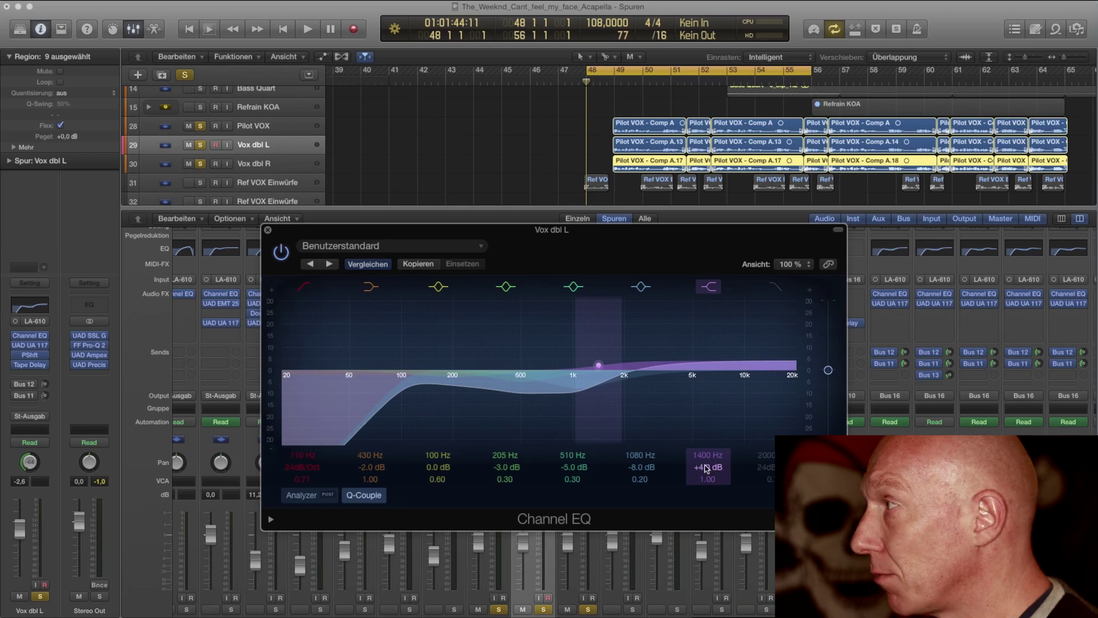
pyautogui.click(268, 230)
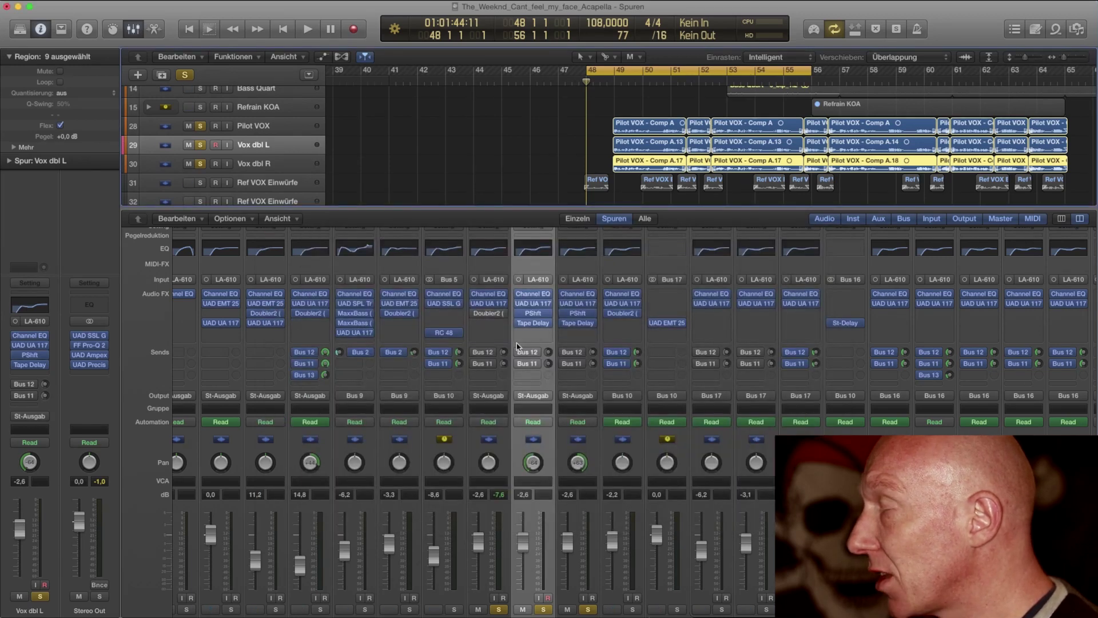
# Set the high shelf of the Channel EQ on Vox dbl R to 1300 Hz with +4.0 dB gain, and close its window.
pyautogui.hscroll(2, 516, 347)
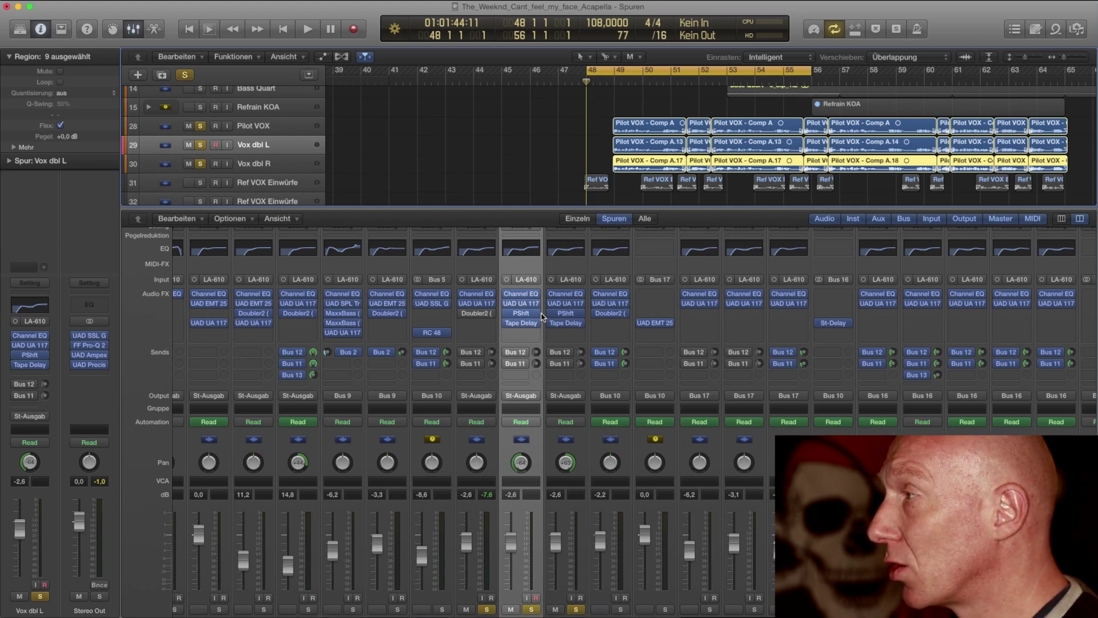
pyautogui.scroll(-2, 541, 313)
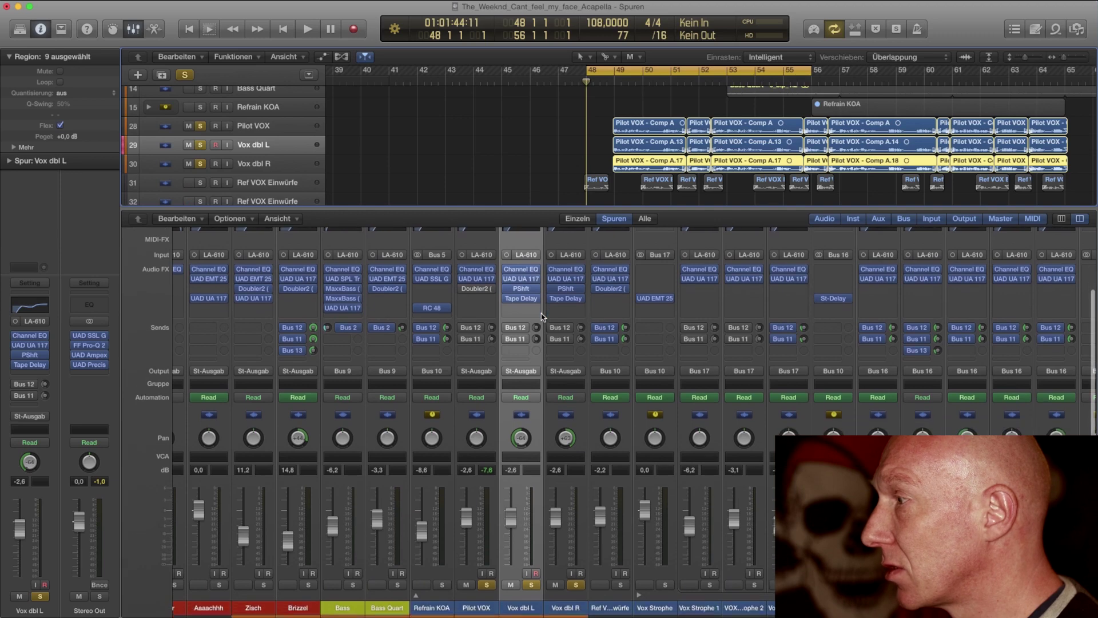
pyautogui.click(561, 266)
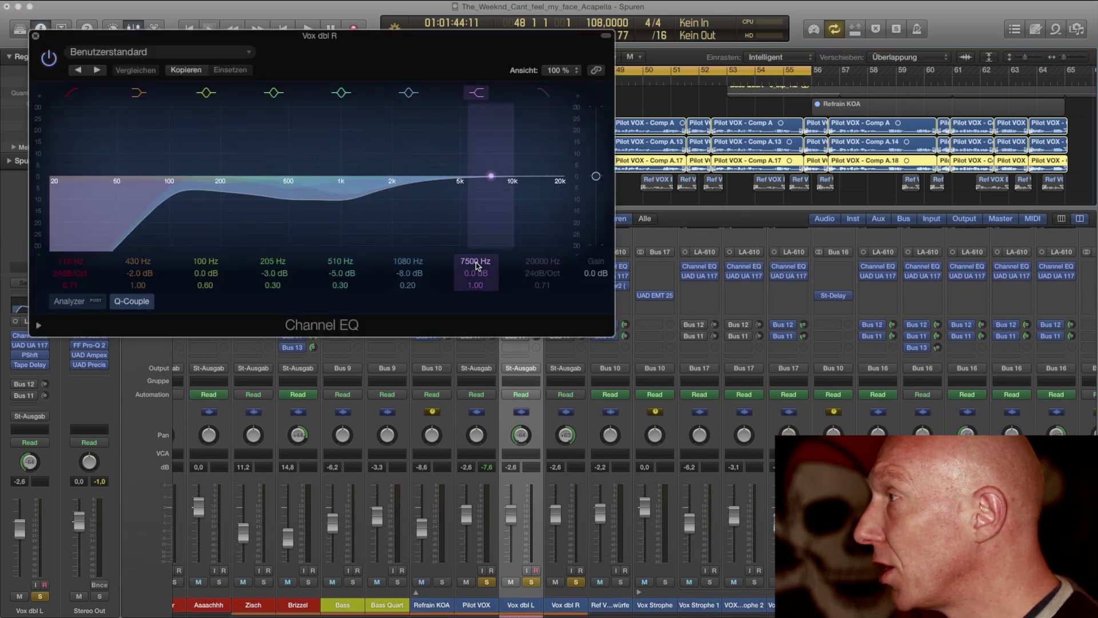
pyautogui.doubleClick(475, 261)
pyautogui.write('13')
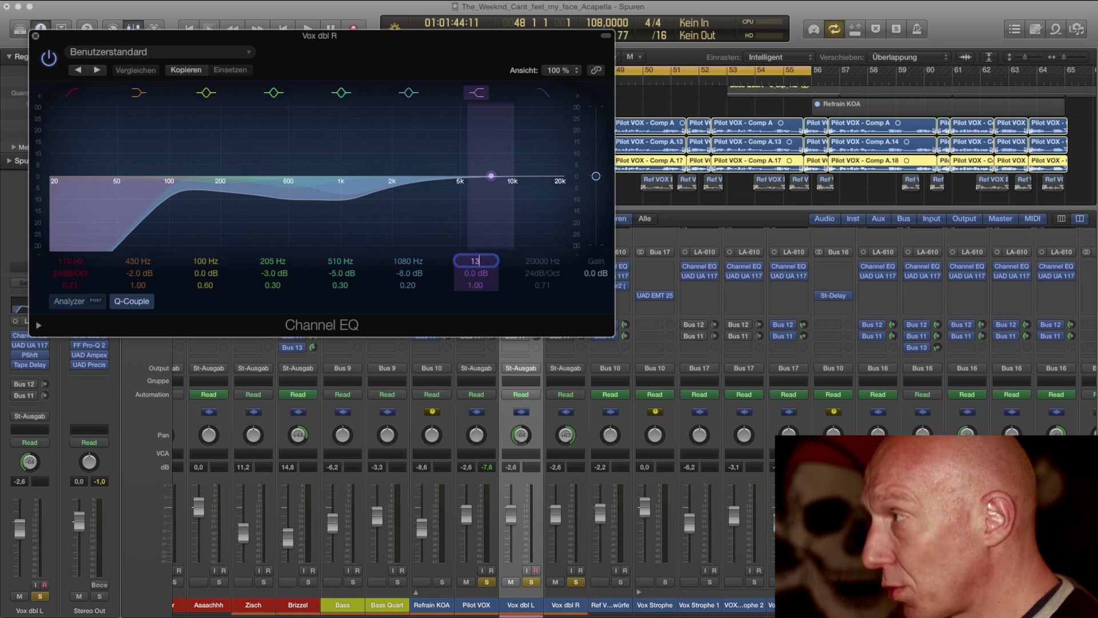
pyautogui.write('00')
pyautogui.press('Return')
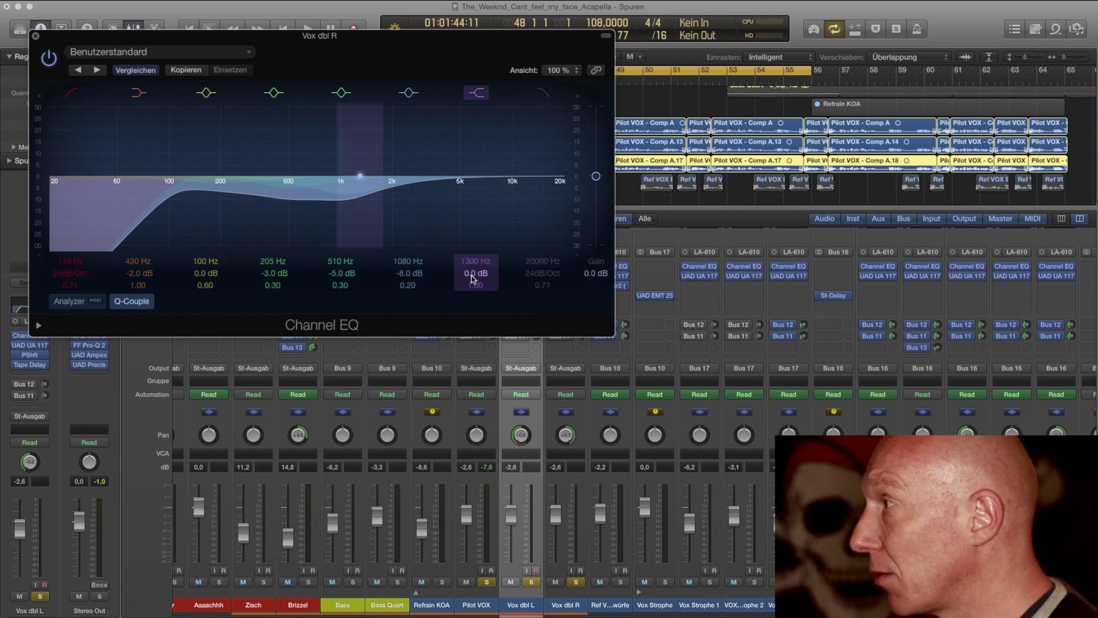
pyautogui.moveTo(468, 276); pyautogui.dragTo(468, 263)
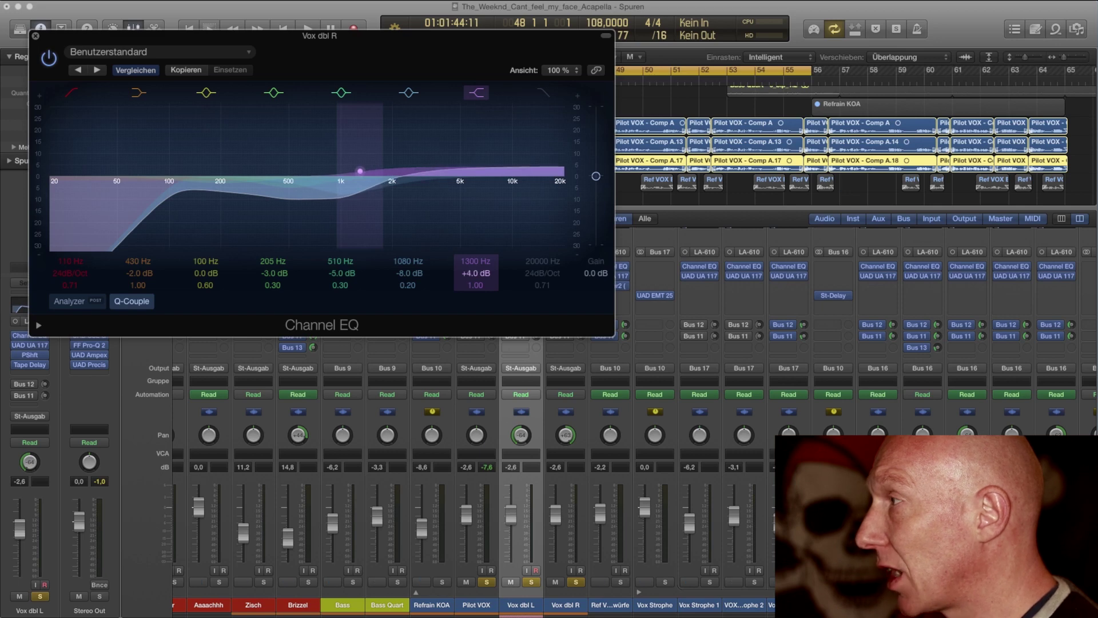
pyautogui.click(48, 54)
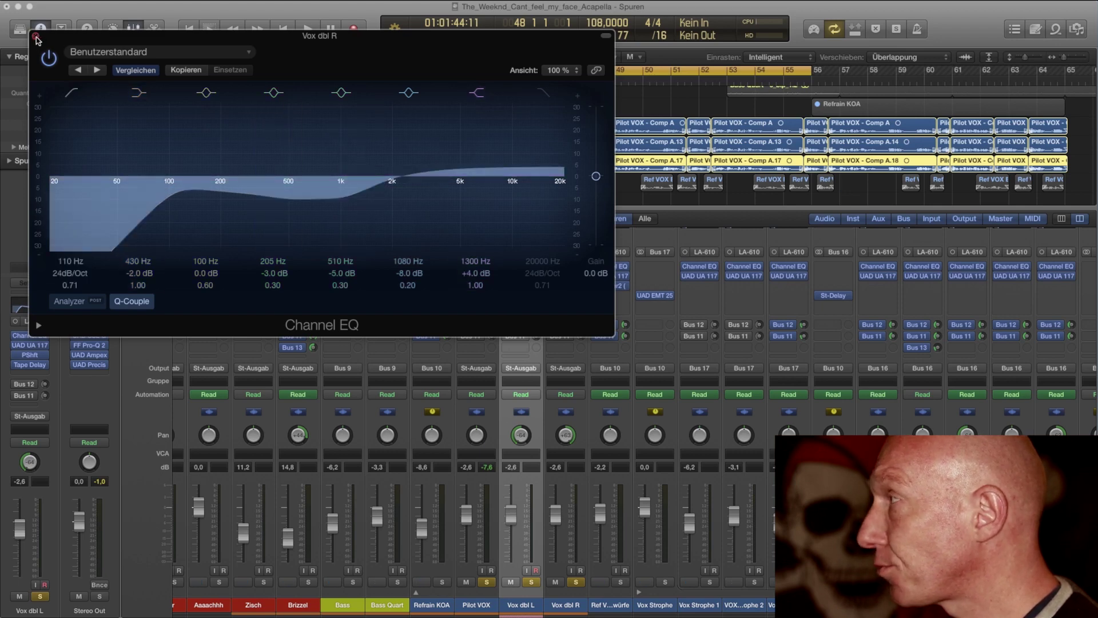
pyautogui.click(35, 37)
# Group the Vox dbl L and Vox dbl R tracks into a summing track stack (Summenstapel).
pyautogui.hscroll(-2, 624, 433)
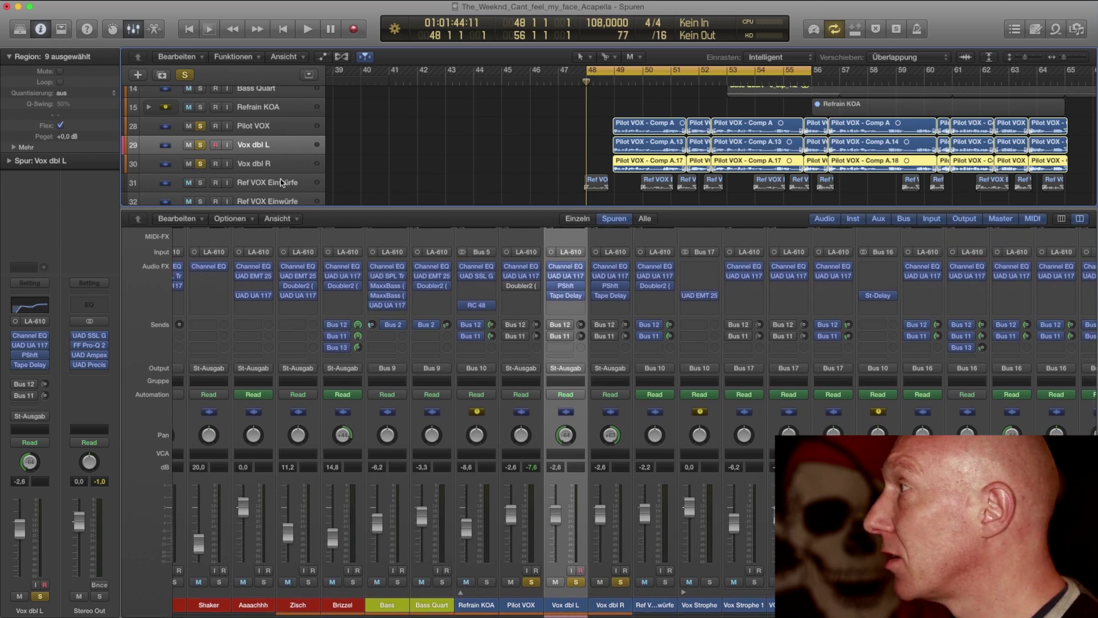
pyautogui.keyDown('shift'); pyautogui.click(266, 164); pyautogui.keyUp('shift')
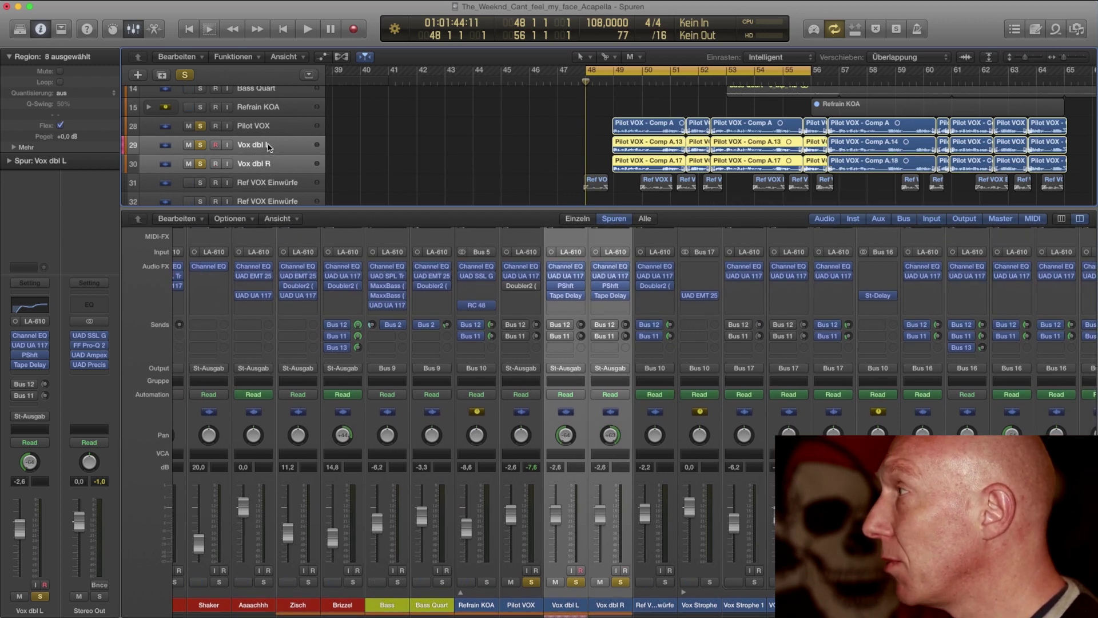
pyautogui.rightClick(270, 149)
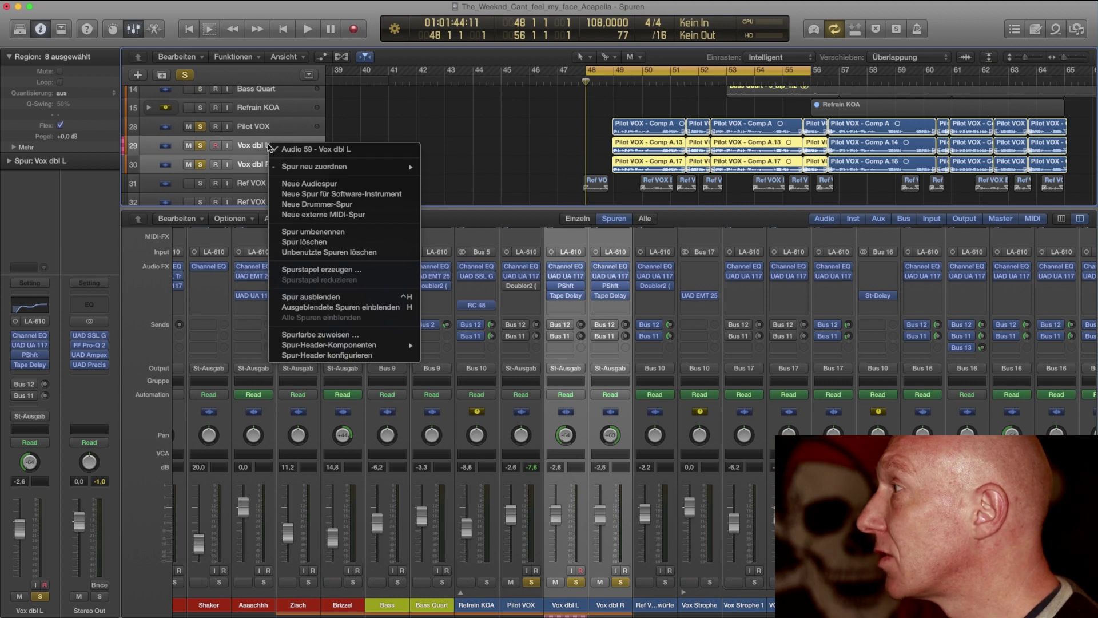
pyautogui.click(365, 269)
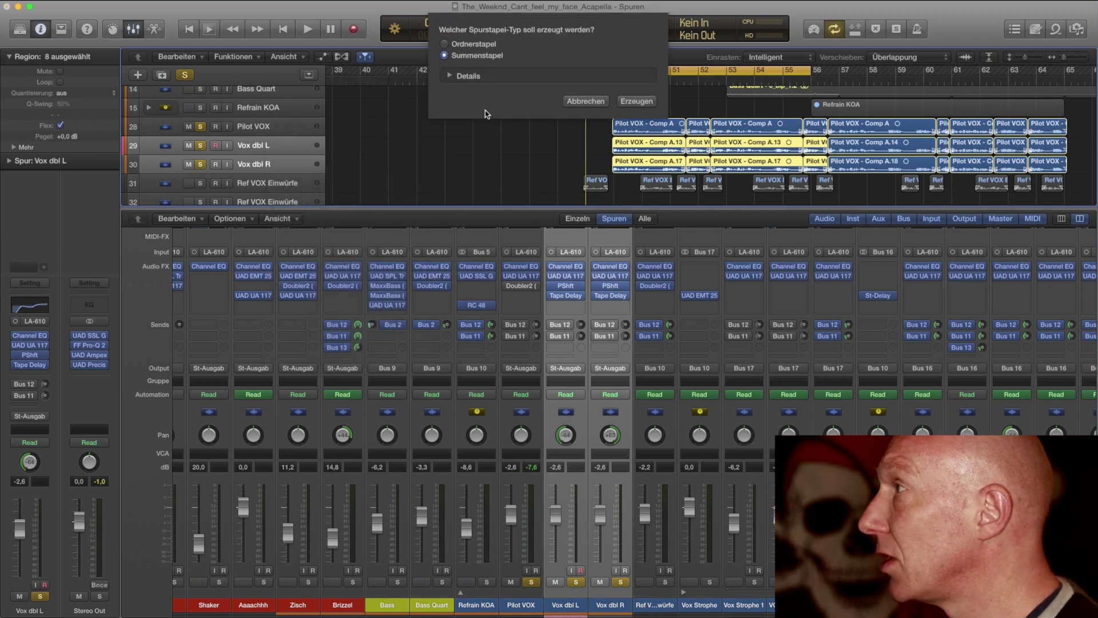
pyautogui.click(639, 102)
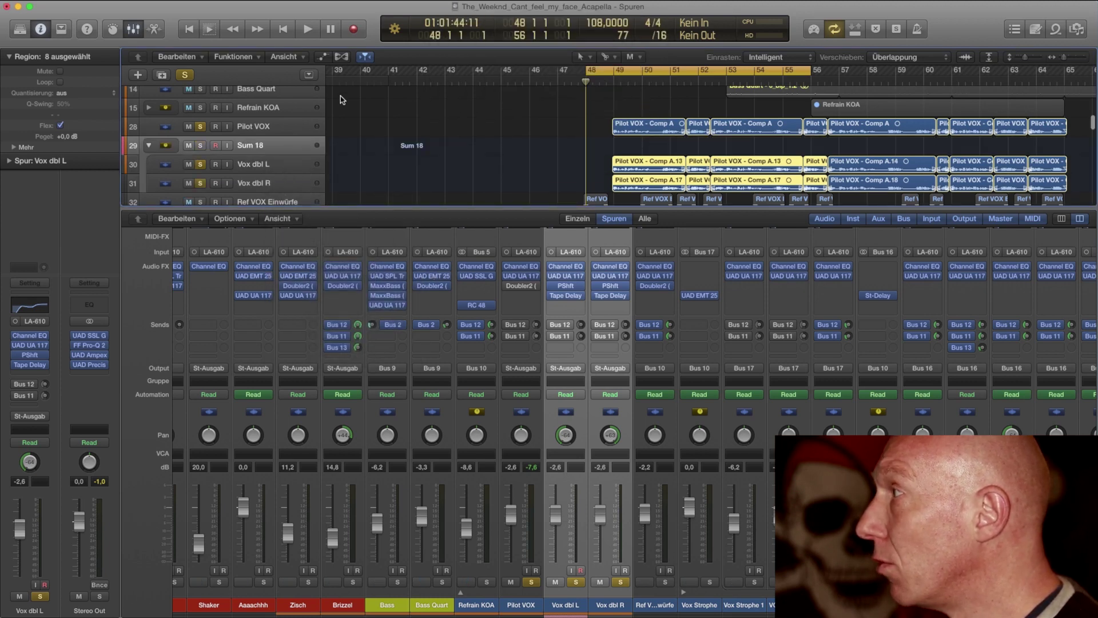
# Rename the new summing stack as VOX Doubler.
pyautogui.doubleClick(251, 145)
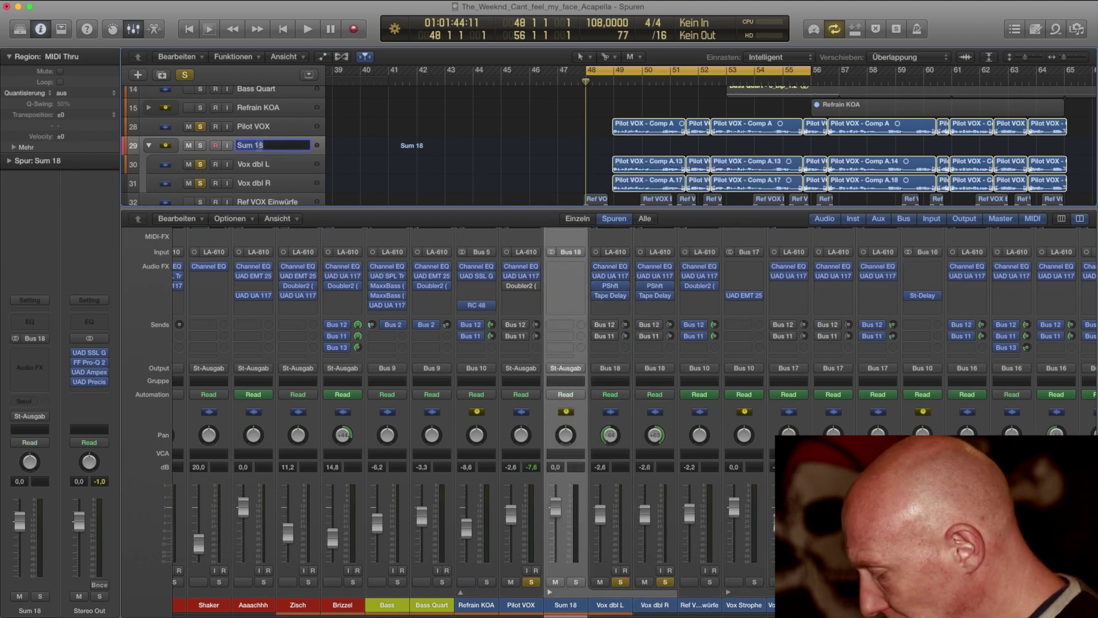
pyautogui.write('VOX Do')
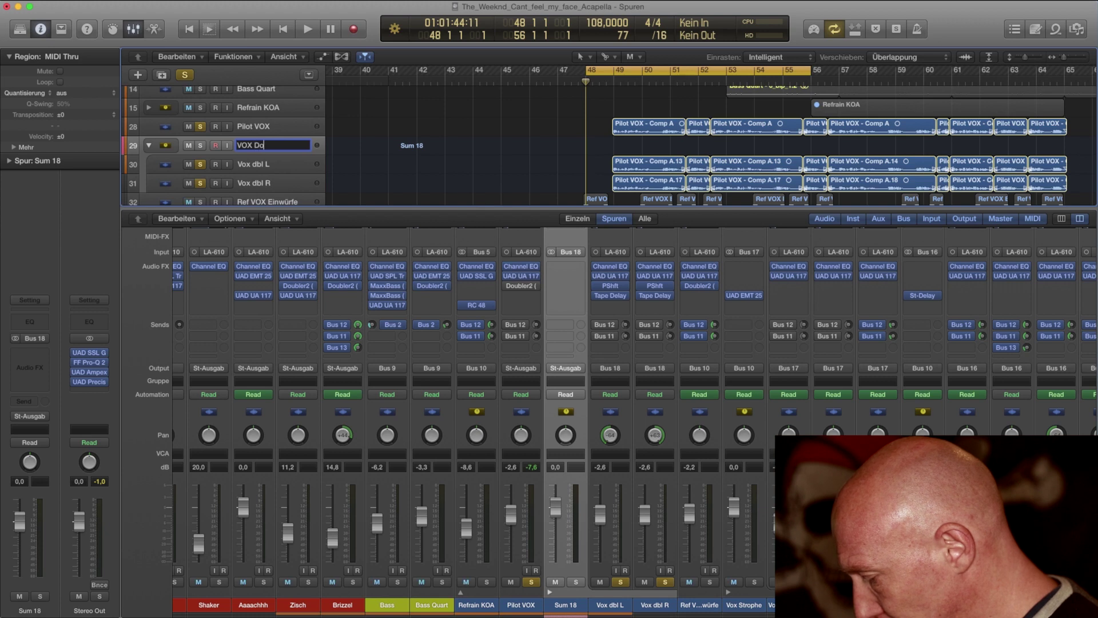
pyautogui.write('ubler')
pyautogui.press('Return')
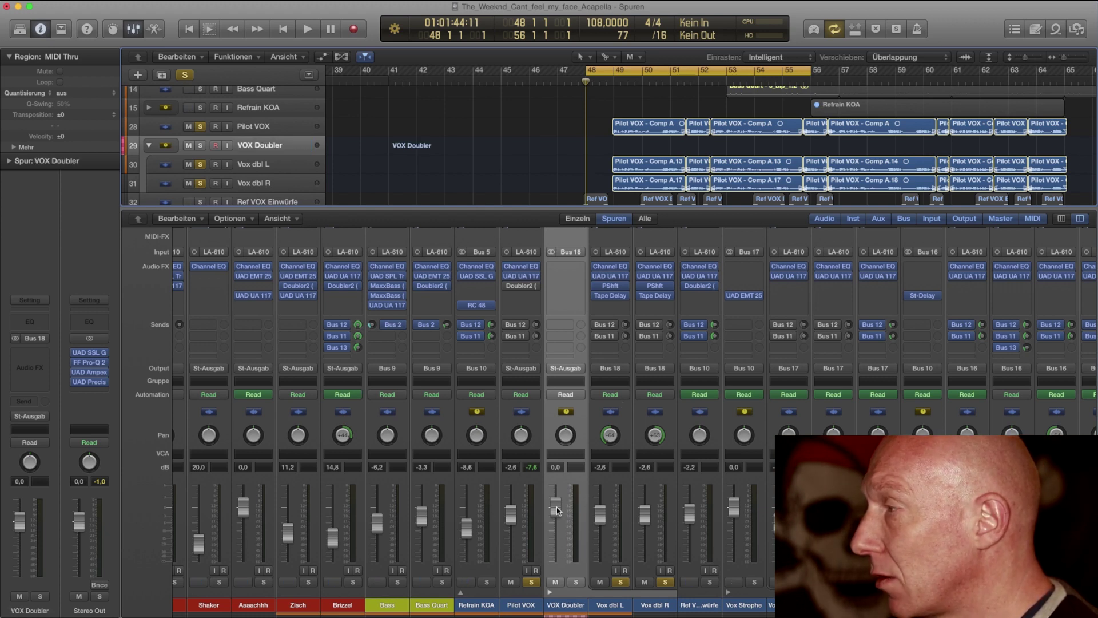
# Pull the VOX Doubler volume fully down, then raise it to about -13 dB during playback to blend the doubles with Pilot VOX.
pyautogui.moveTo(557, 522); pyautogui.dragTo(572, 613)
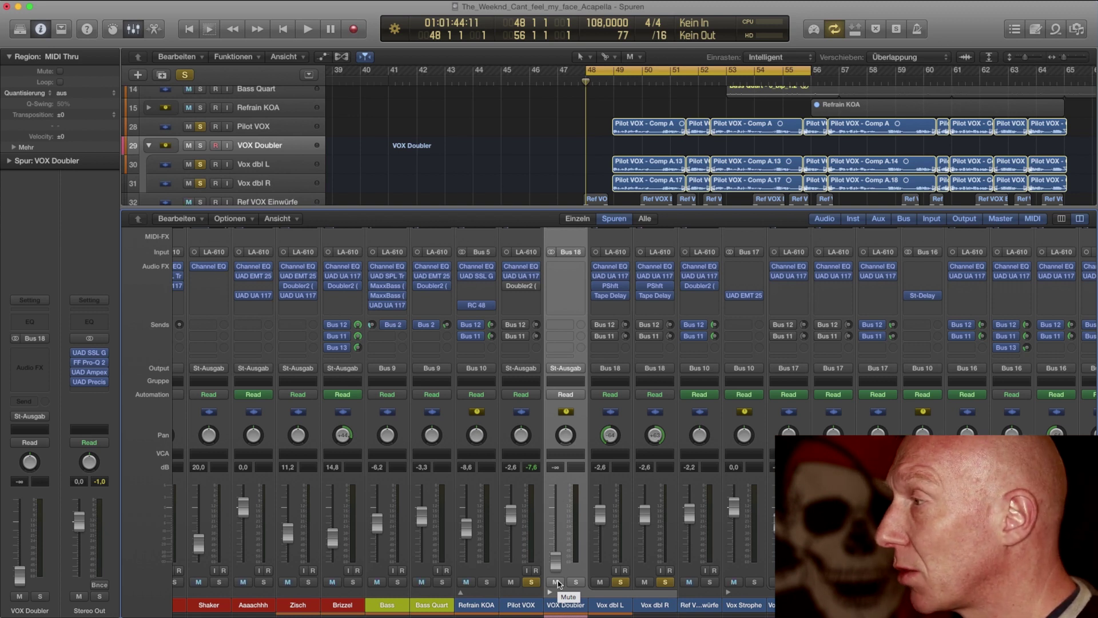
pyautogui.hscroll(1, 647, 173)
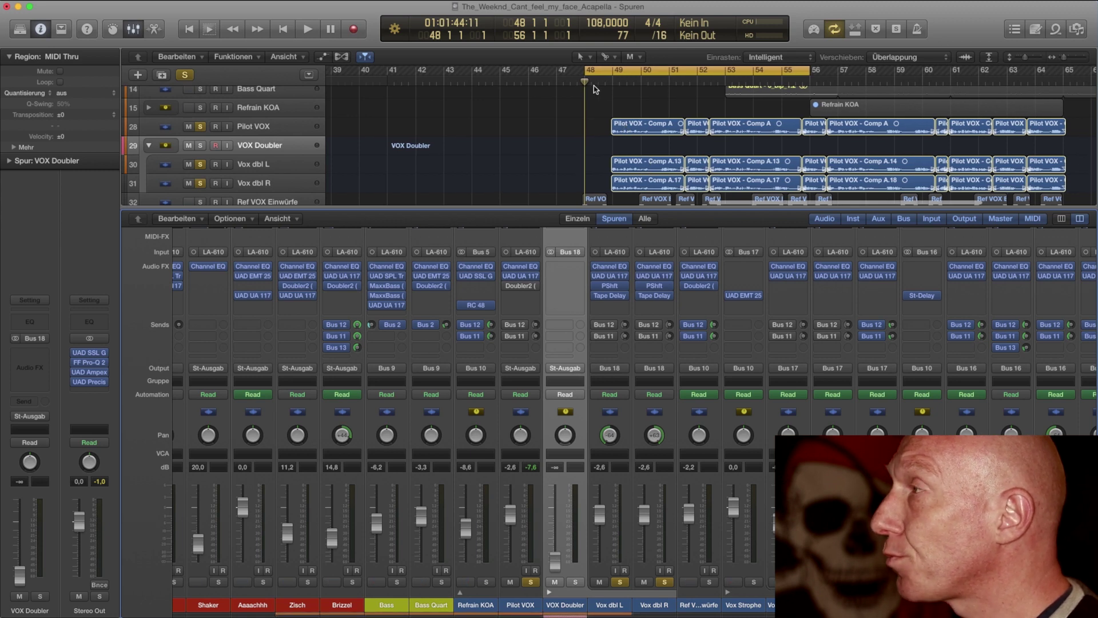
pyautogui.hscroll(-1, 597, 86)
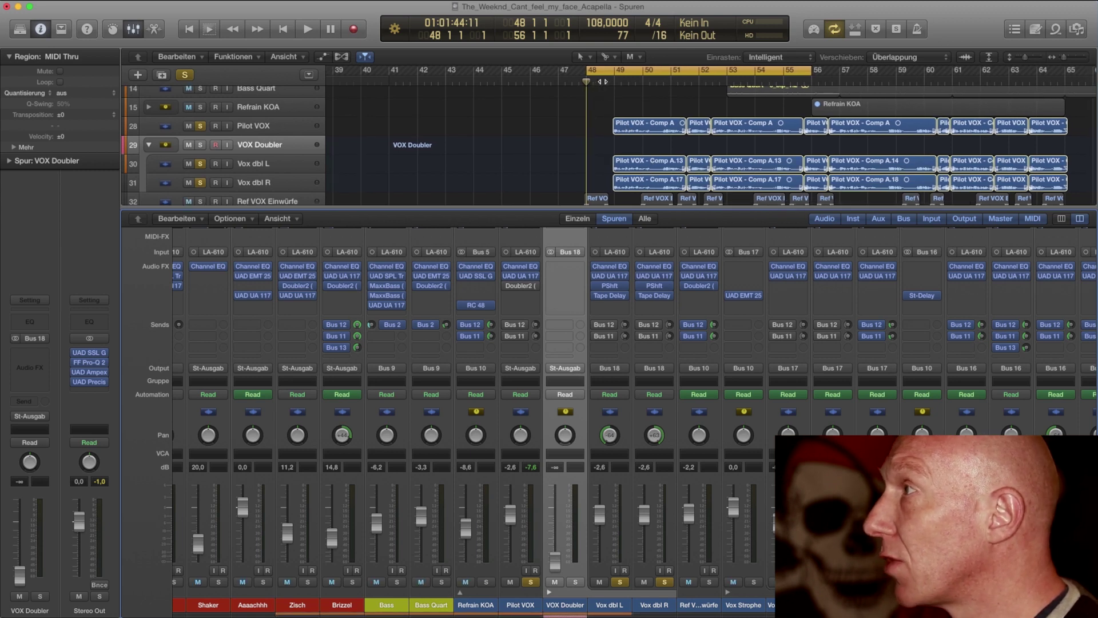
pyautogui.press('space')
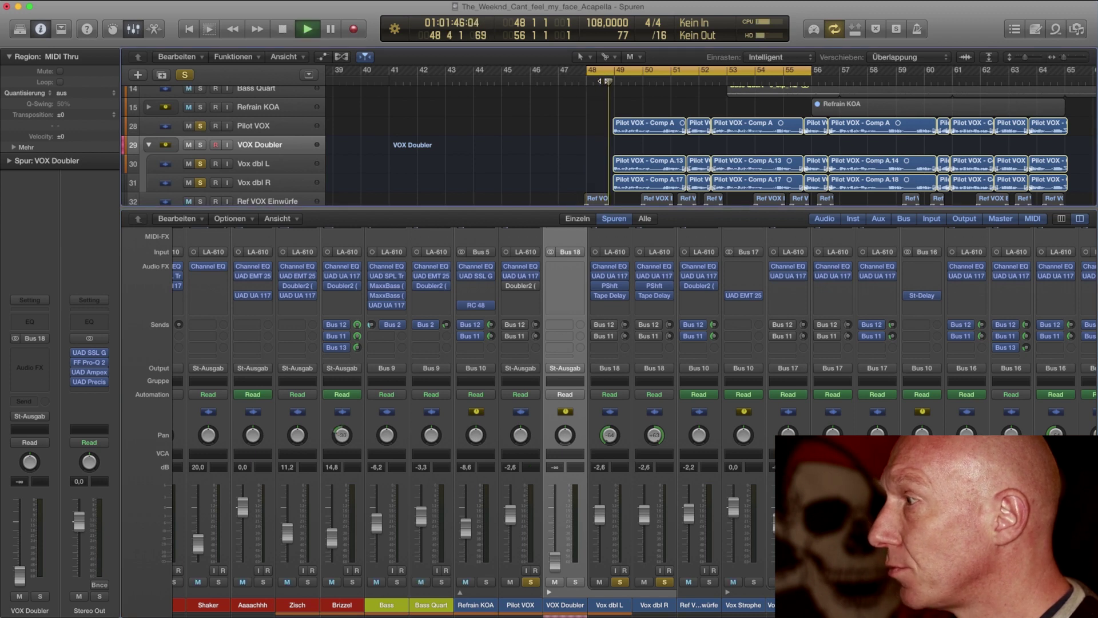
pyautogui.moveTo(556, 560); pyautogui.dragTo(559, 518)
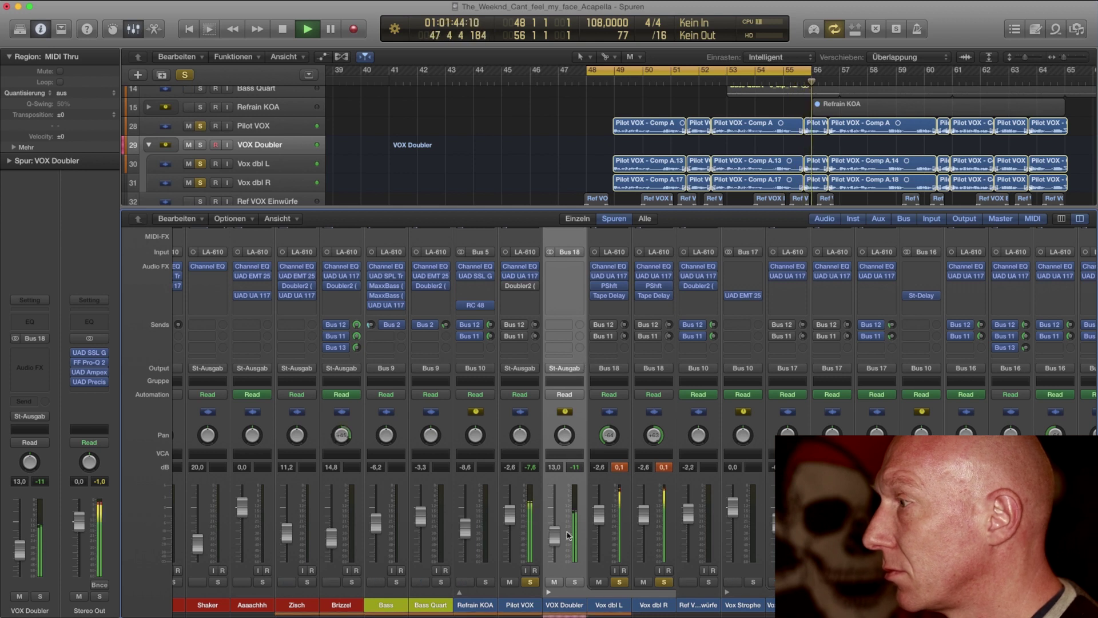
pyautogui.press('space')
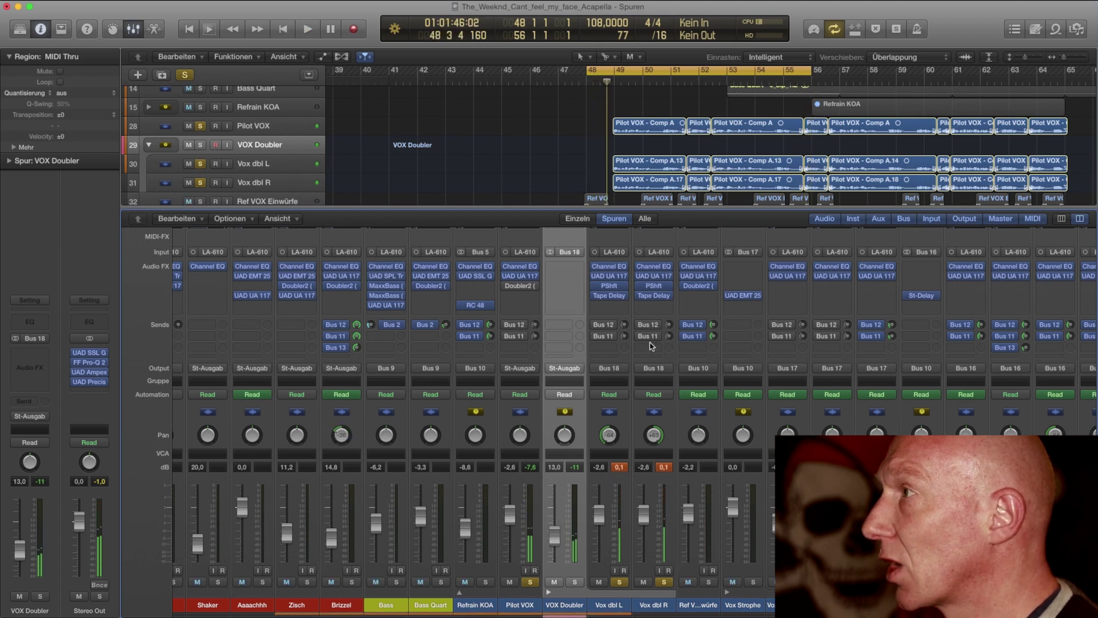
# Review the Tape Delay settings on Vox dbl L and Vox dbl R, and close both plug-in windows.
pyautogui.click(609, 297)
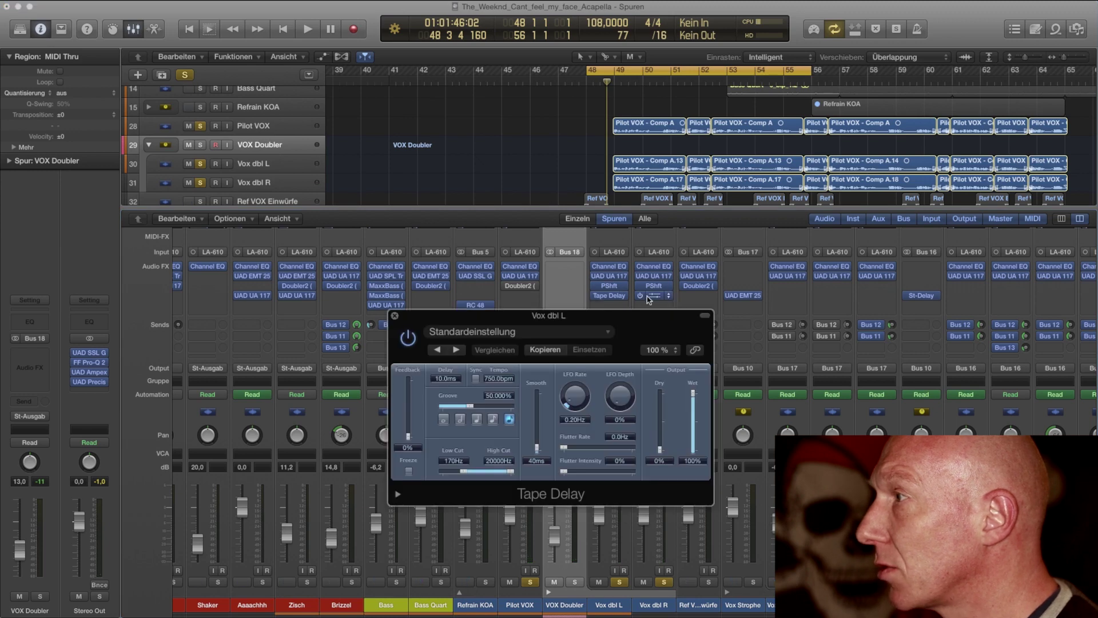
pyautogui.click(658, 296)
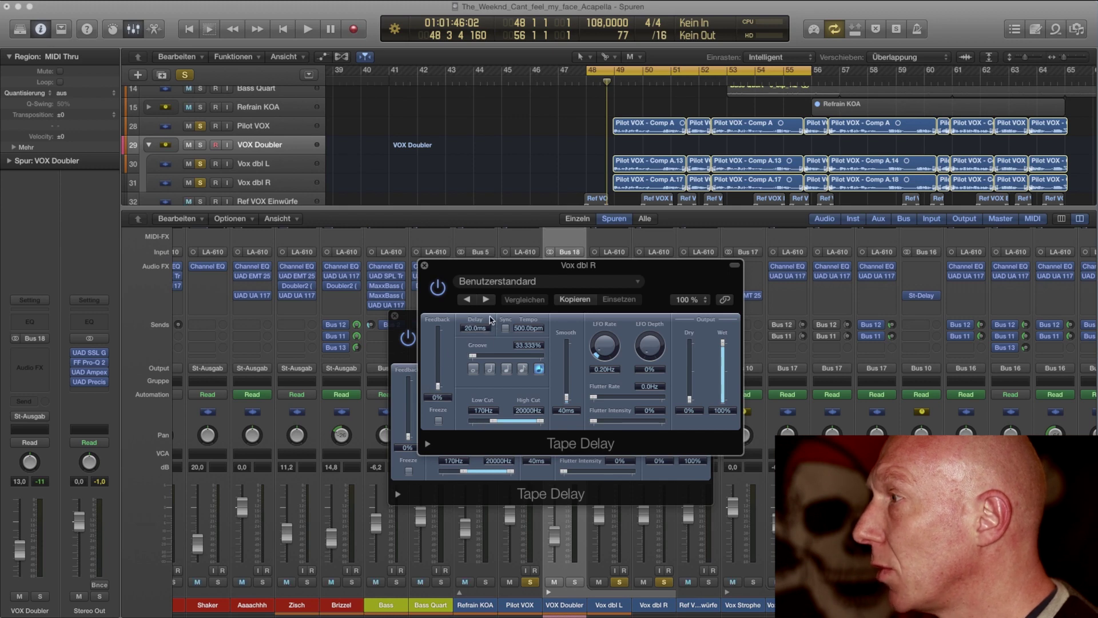
pyautogui.click(422, 265)
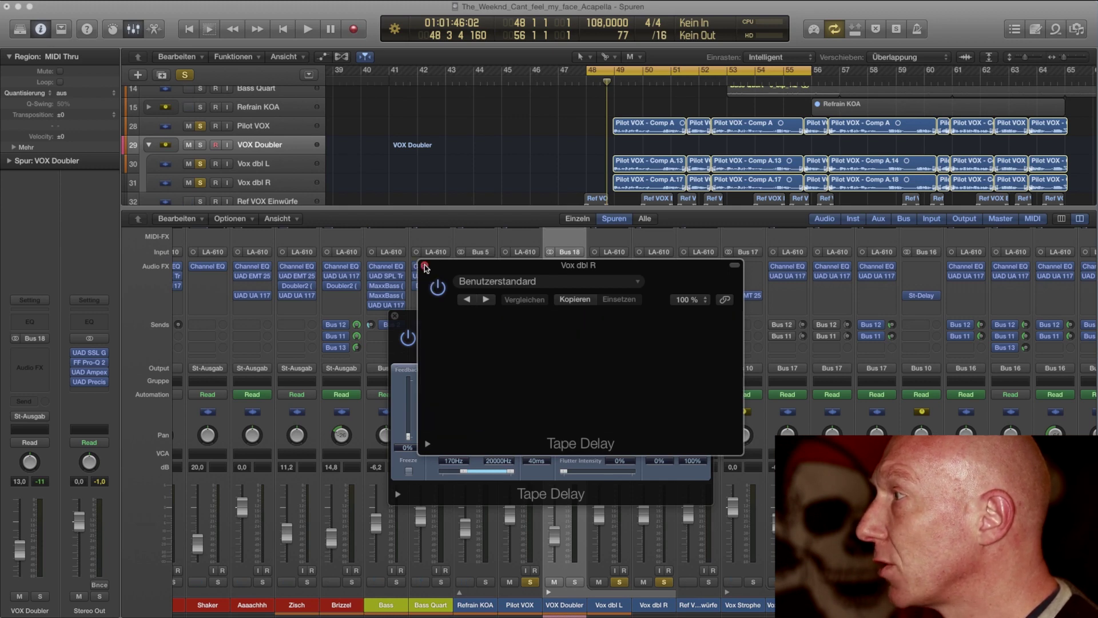
pyautogui.click(395, 316)
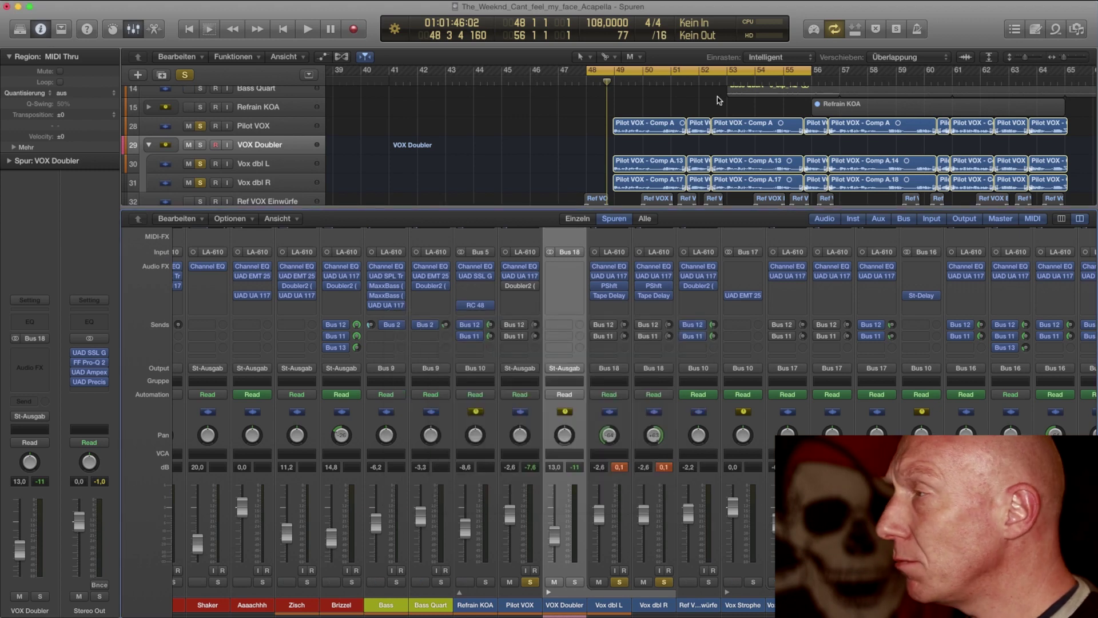
# Return the playhead to bar 48 and switch off solo for all tracks.
pyautogui.press('space')
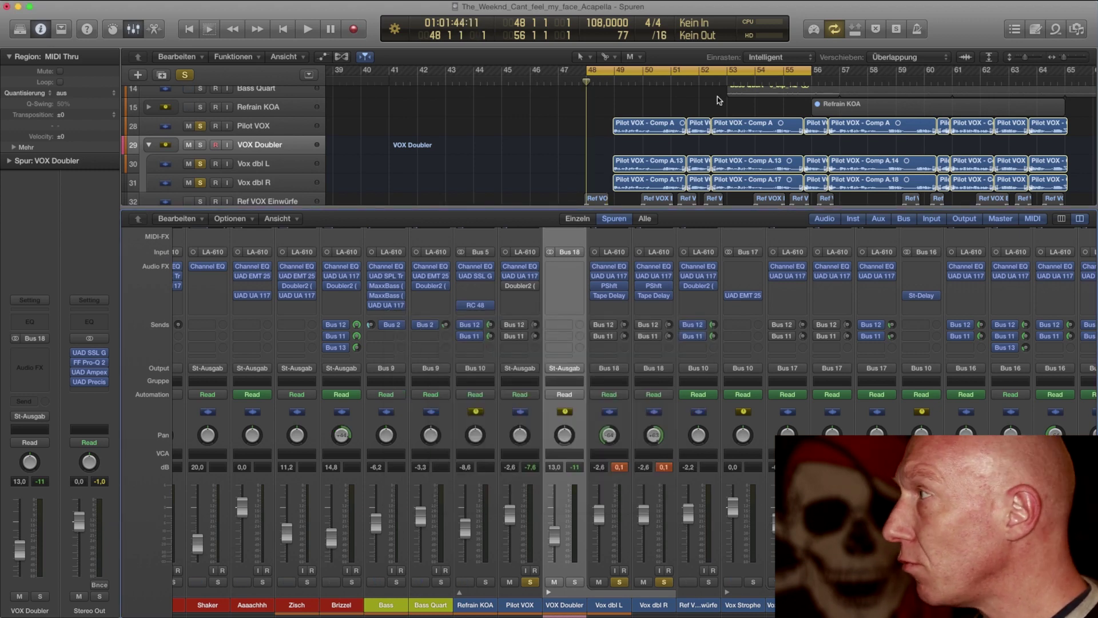
pyautogui.click(180, 75)
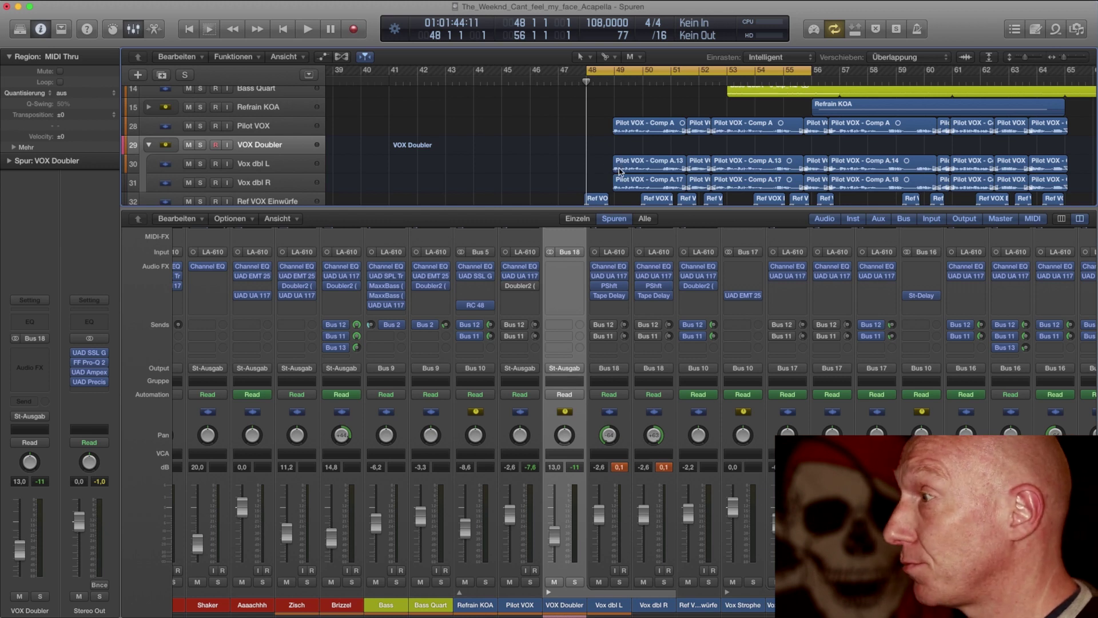
# Raise the VOX Doubler volume to about -10.8 dB during playback and mute the Ref VOX Einwürfe track.
pyautogui.press('space')
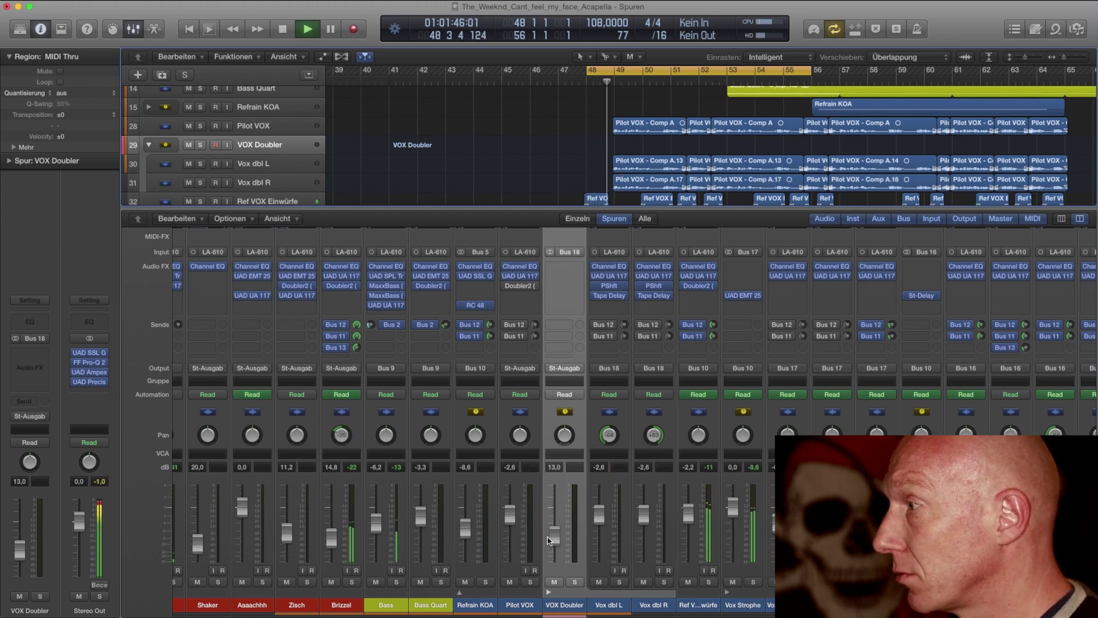
pyautogui.moveTo(549, 540); pyautogui.dragTo(555, 530)
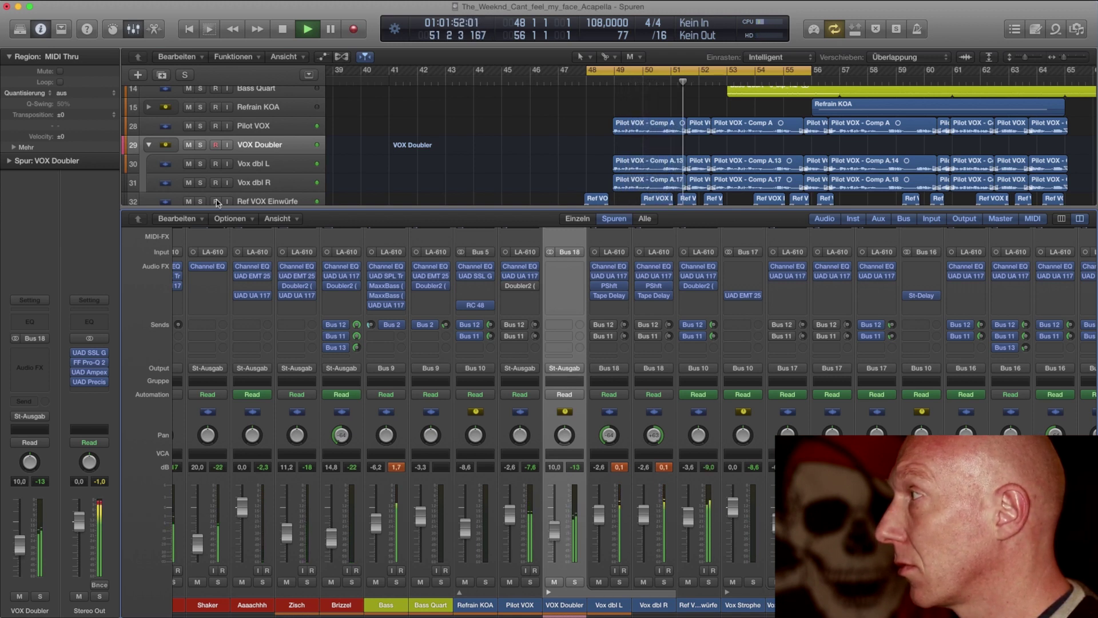
pyautogui.click(189, 202)
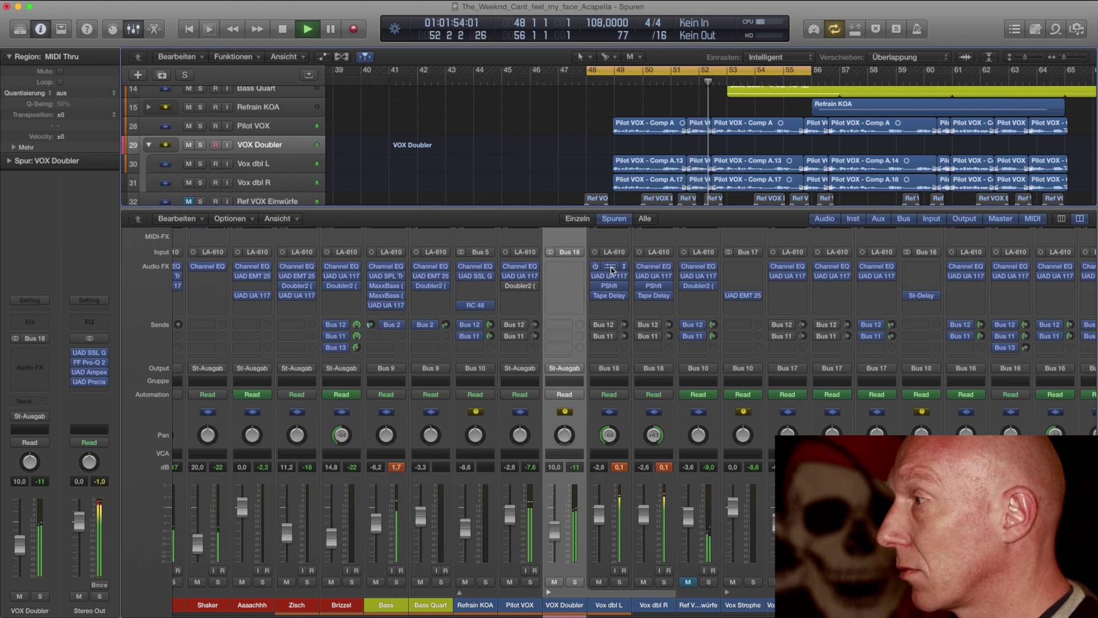
pyautogui.click(552, 535)
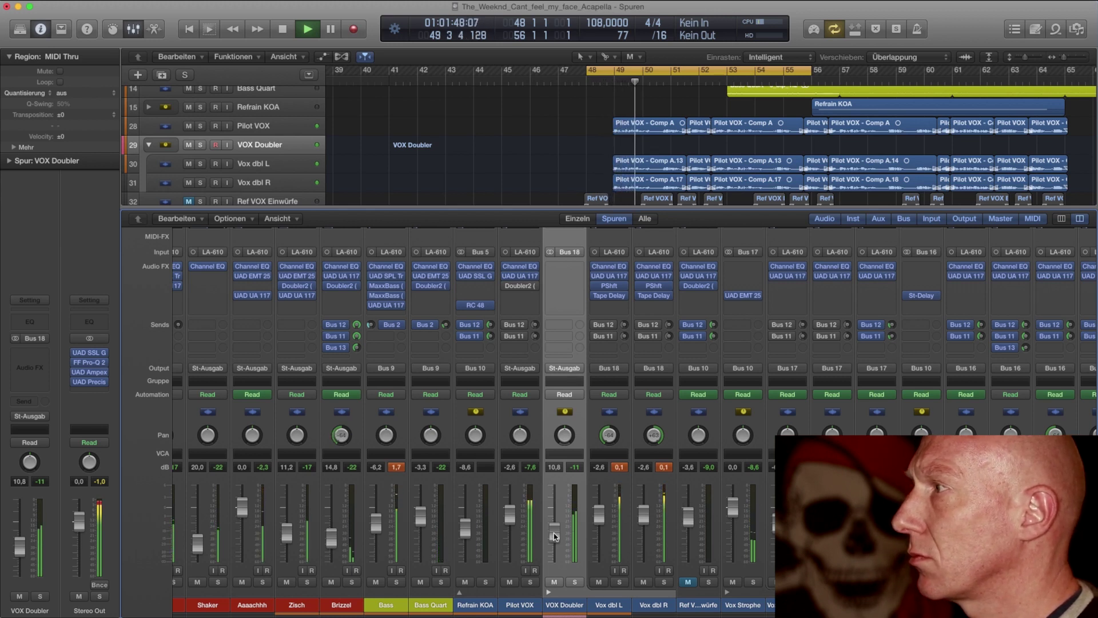
# Compare Pilot VOX with Doubler2 enabled and VOX Doubler muted against Doubler2 bypassed and VOX Doubler unmuted.
pyautogui.press('space')
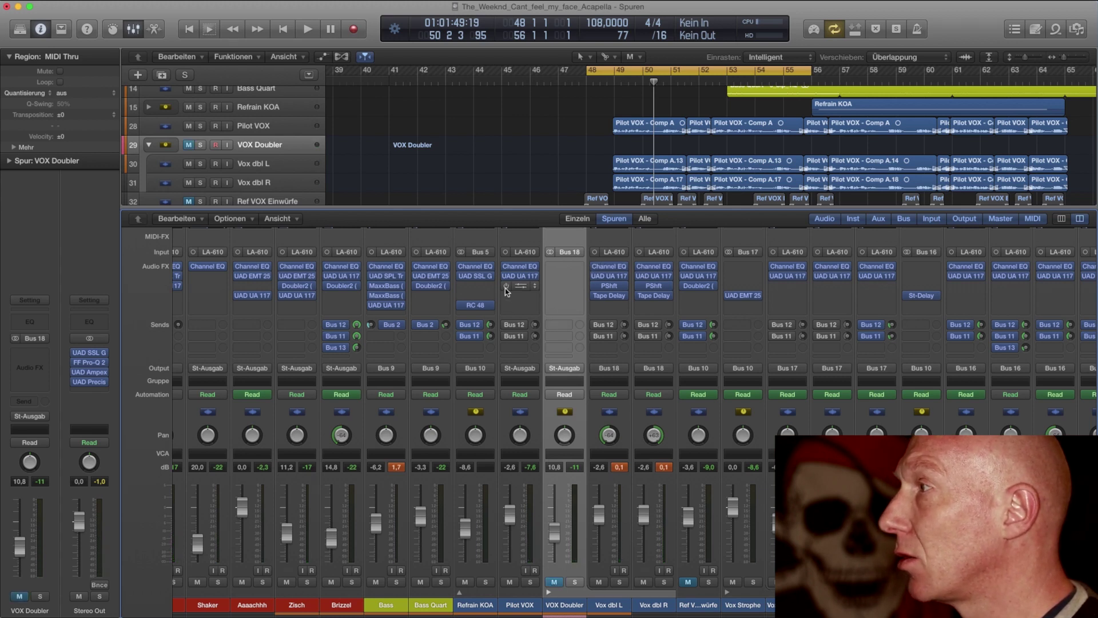
pyautogui.press('space')
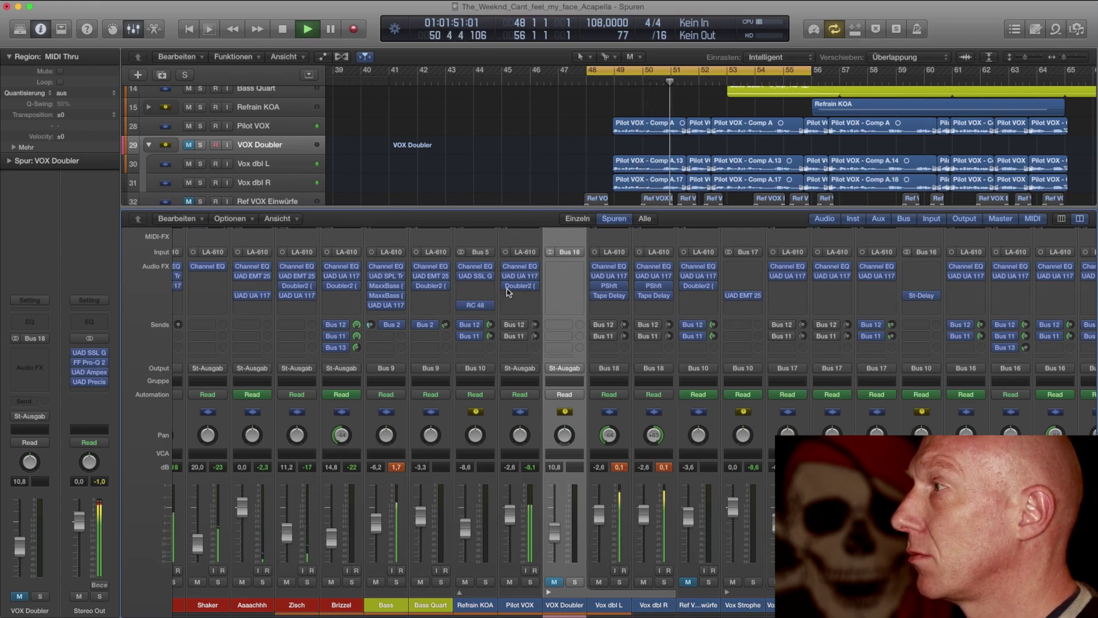
pyautogui.moveTo(507, 288)
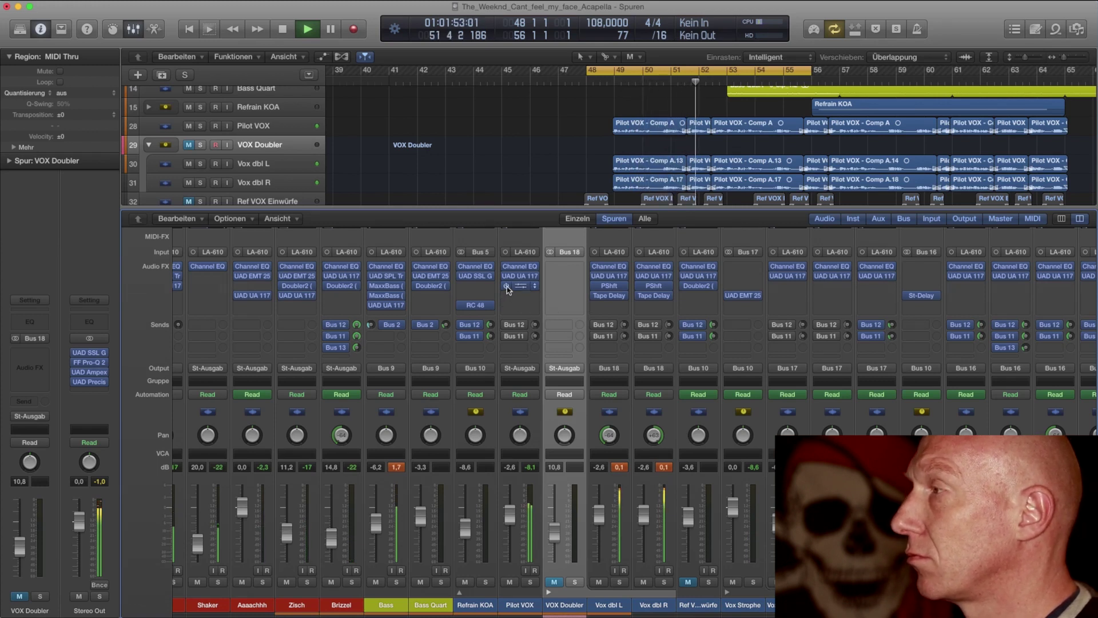
pyautogui.press('space')
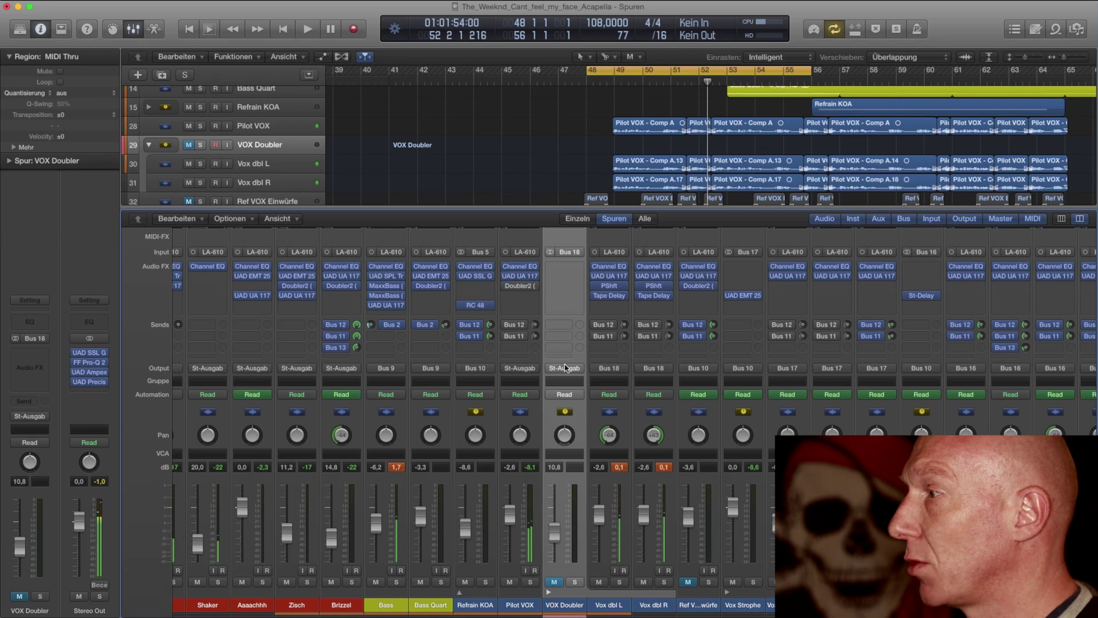
pyautogui.press('space')
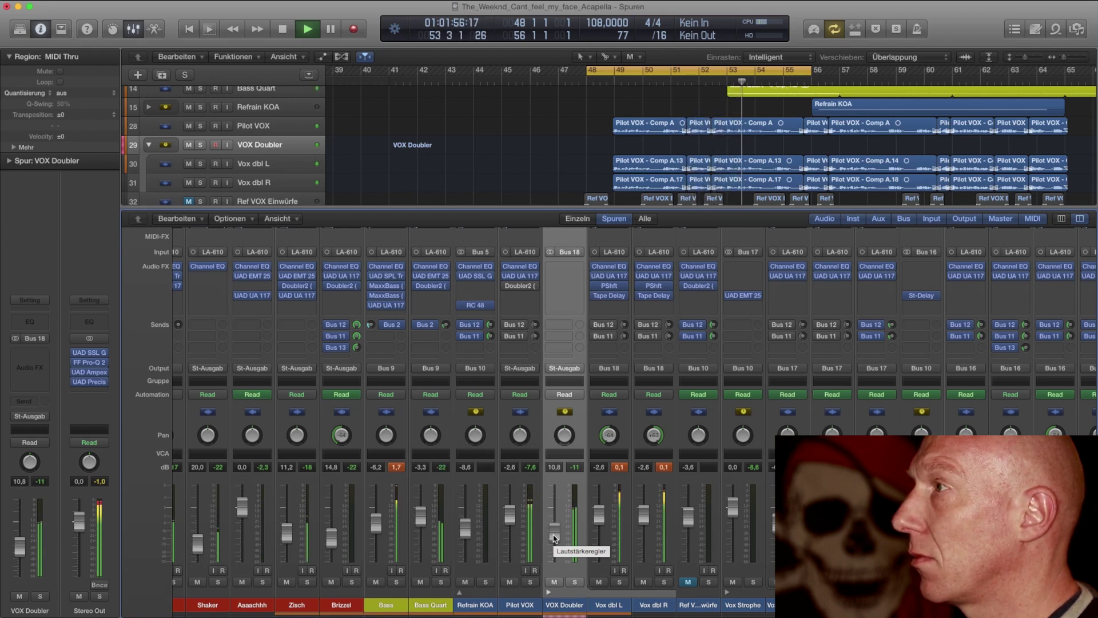
pyautogui.press('space')
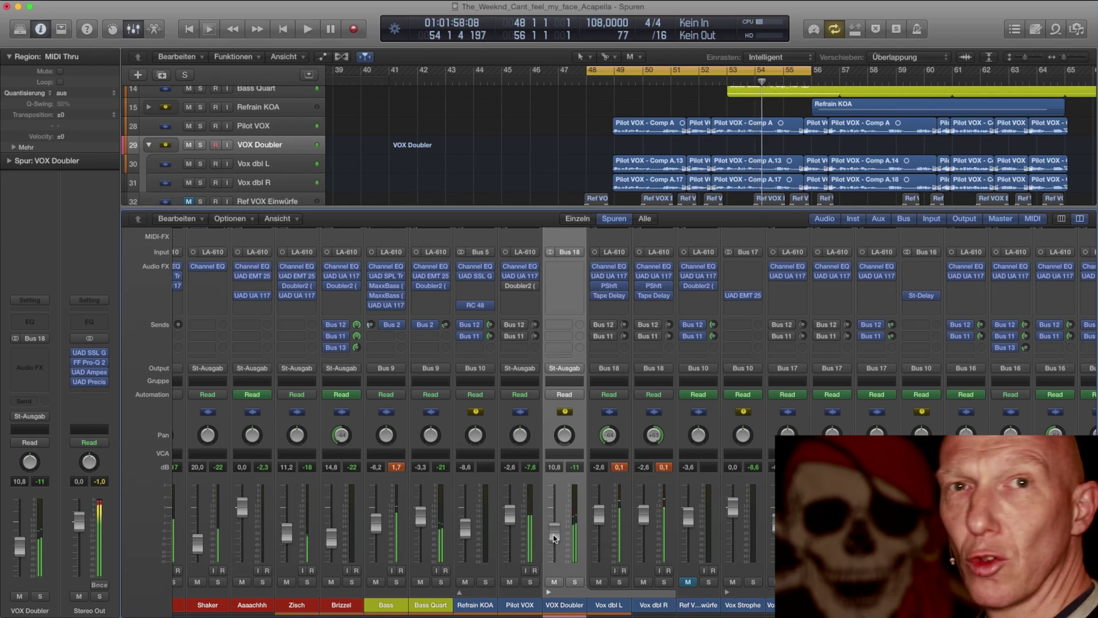